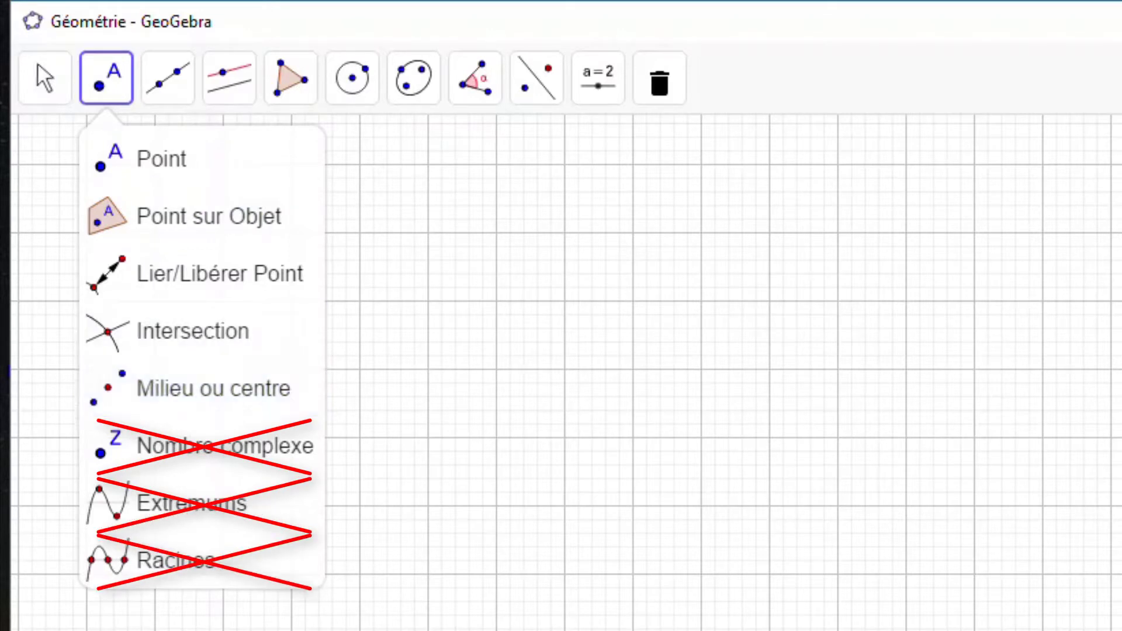
- Place four free points on the empty grid, spaced as the corners of an irregular quadrilateral
click(161, 159)
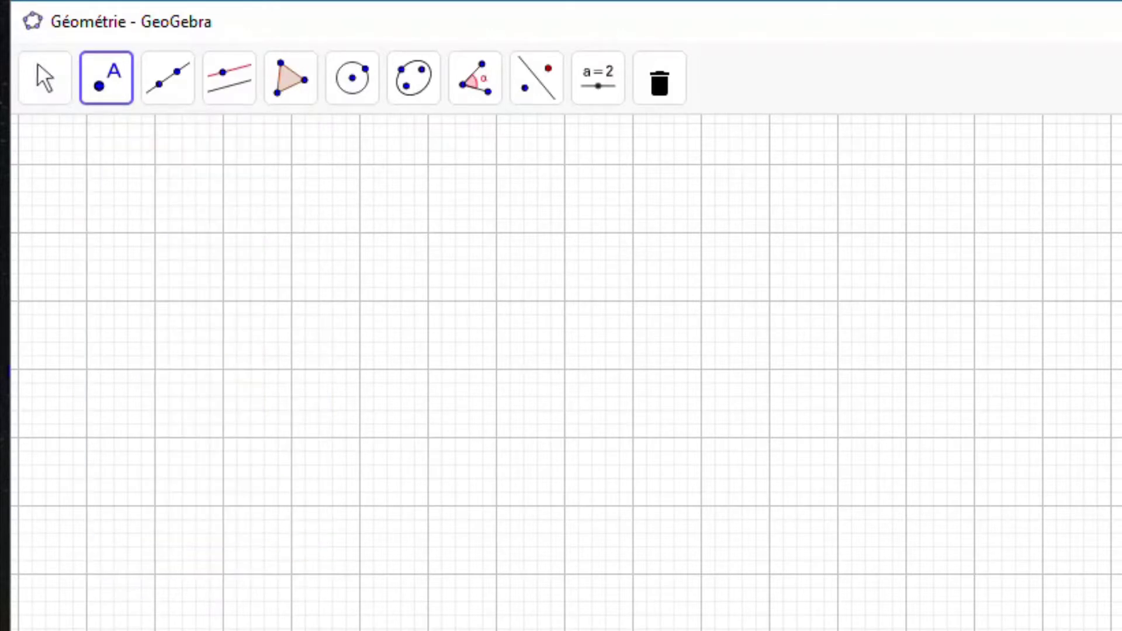
click(353, 296)
click(571, 395)
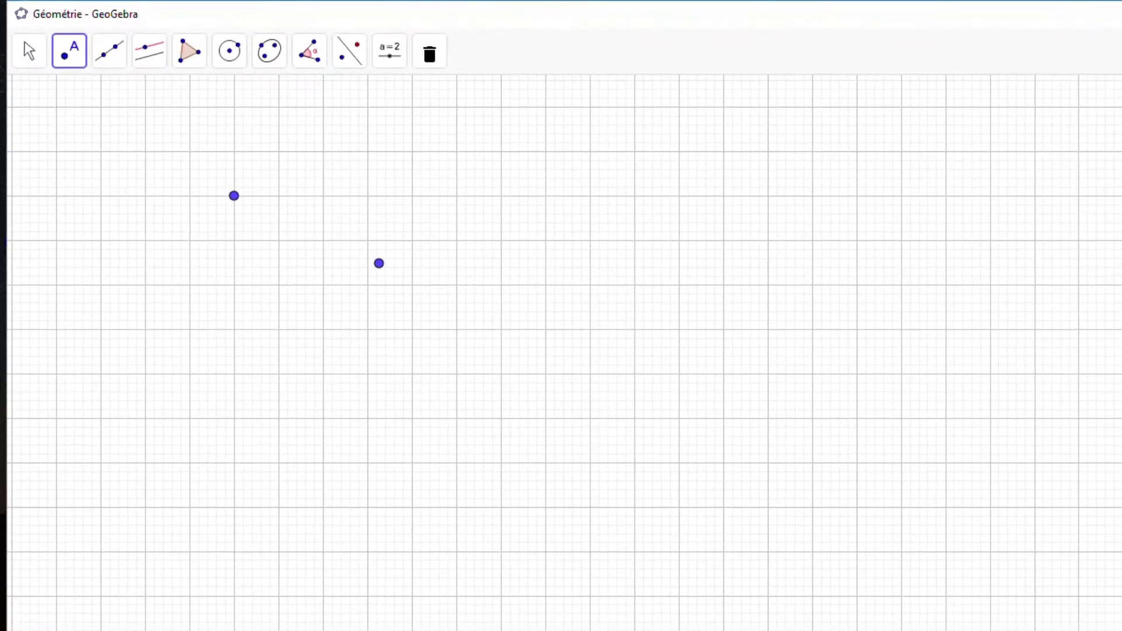
click(202, 307)
click(116, 232)
- Connect the four points with segments to form a closed quadrilateral
click(109, 50)
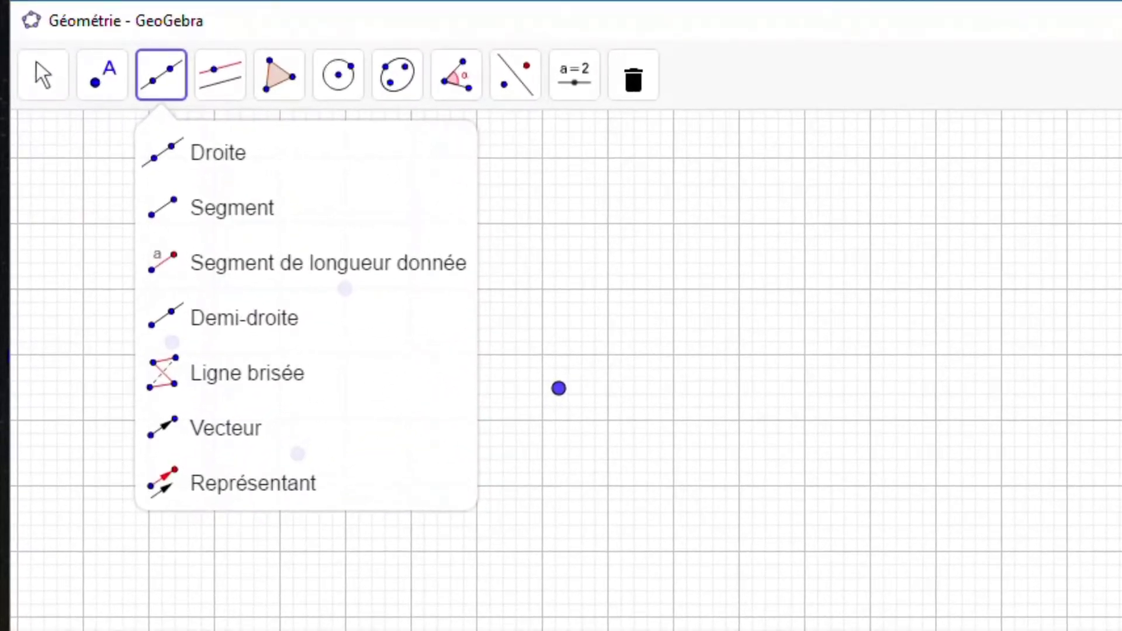
click(232, 208)
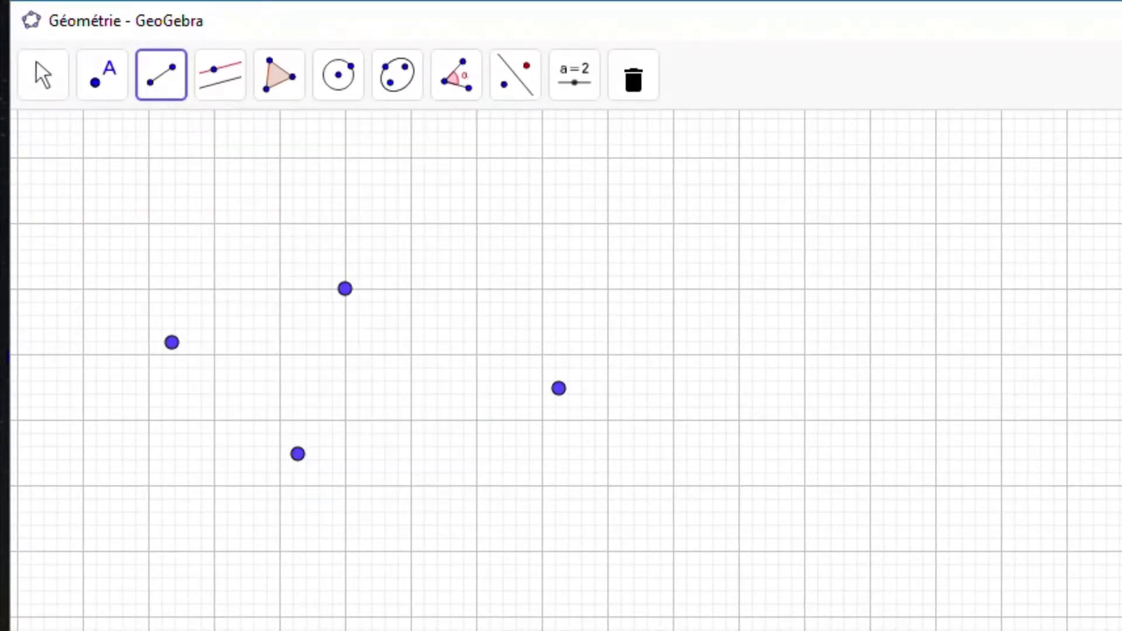
click(345, 288)
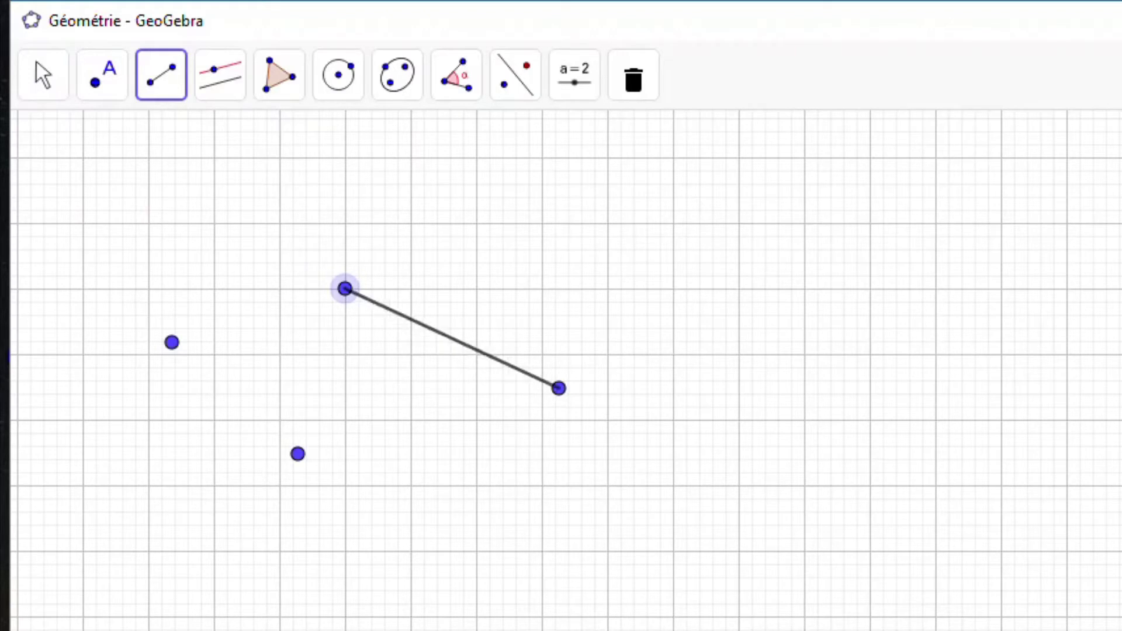
click(559, 389)
click(559, 388)
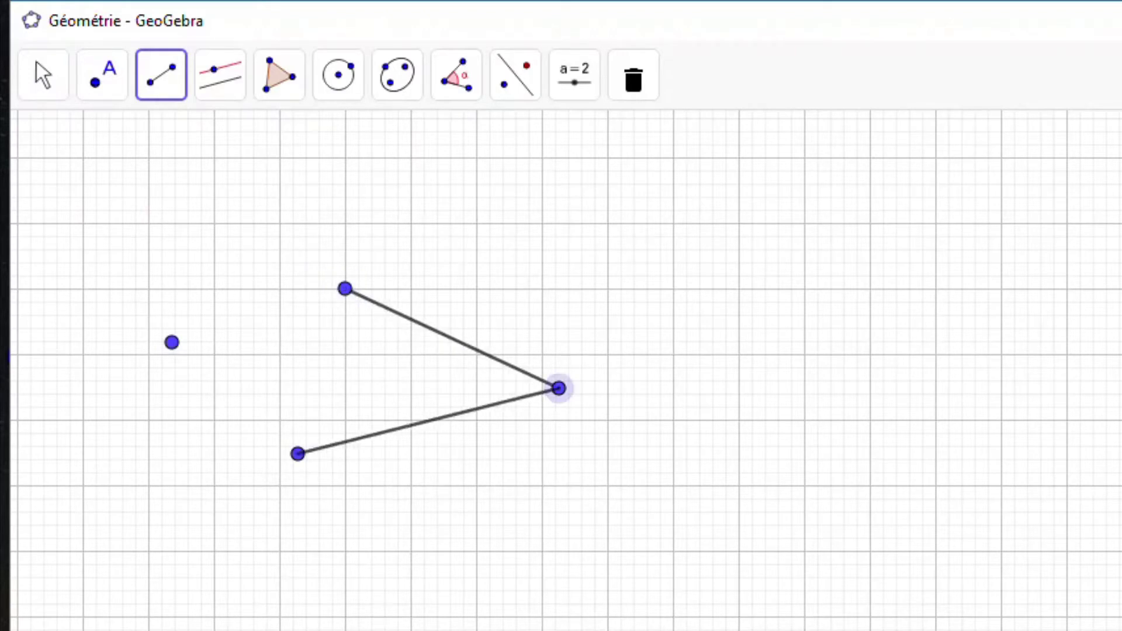
click(297, 454)
click(298, 453)
click(171, 343)
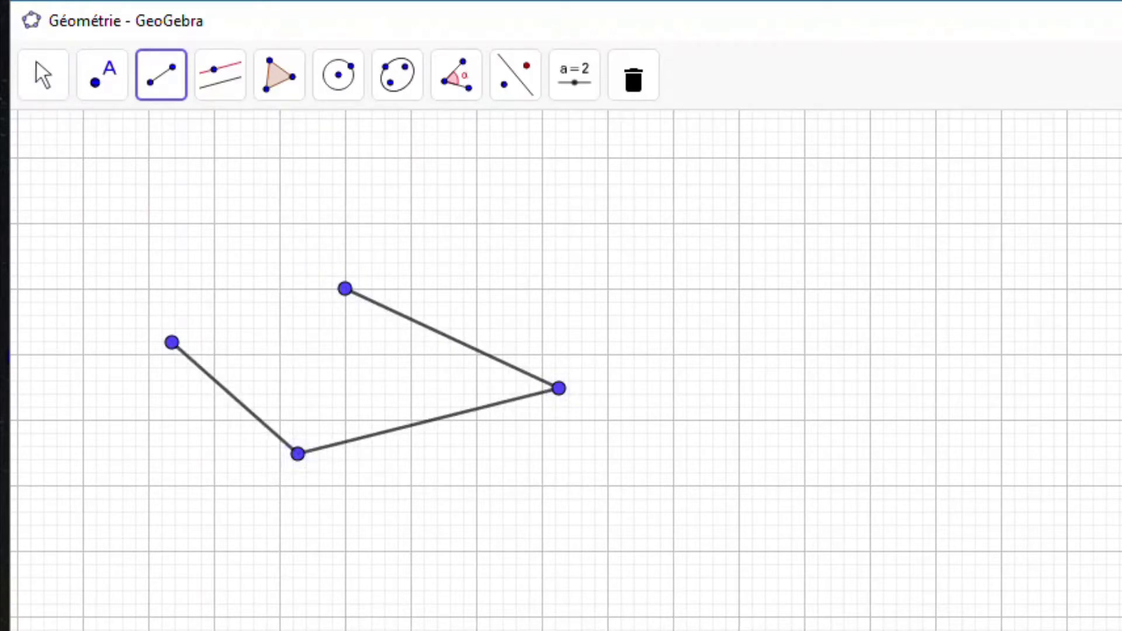
click(171, 343)
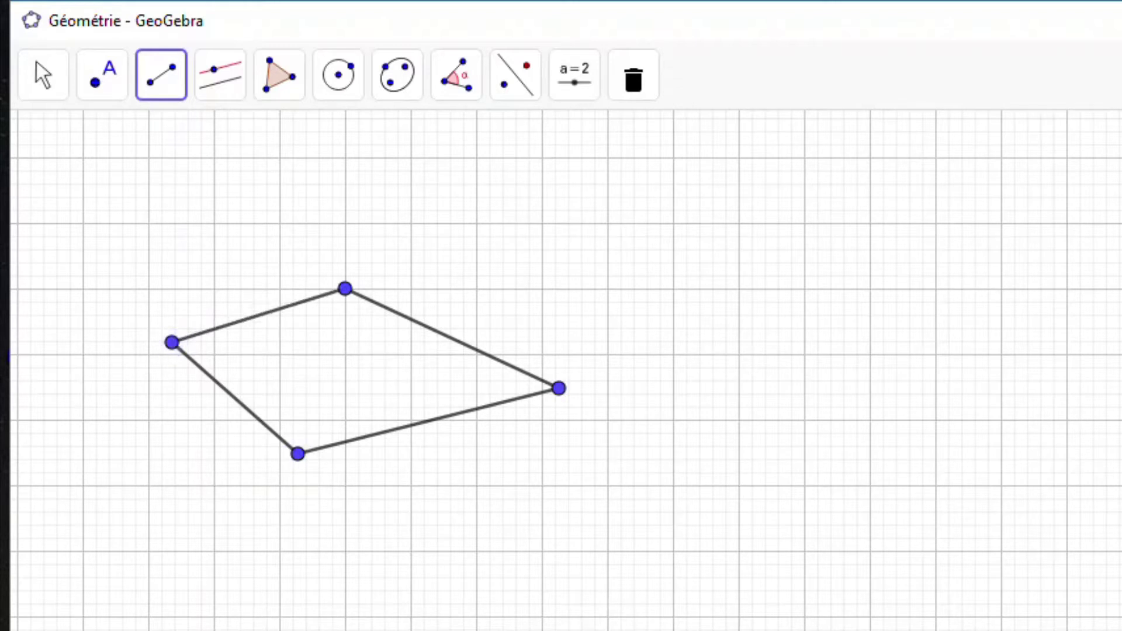
- Draw a parallelogram from segments beside the quadrilateral, with horizontal sides 5 grid squares long and a height of 3 squares
click(739, 222)
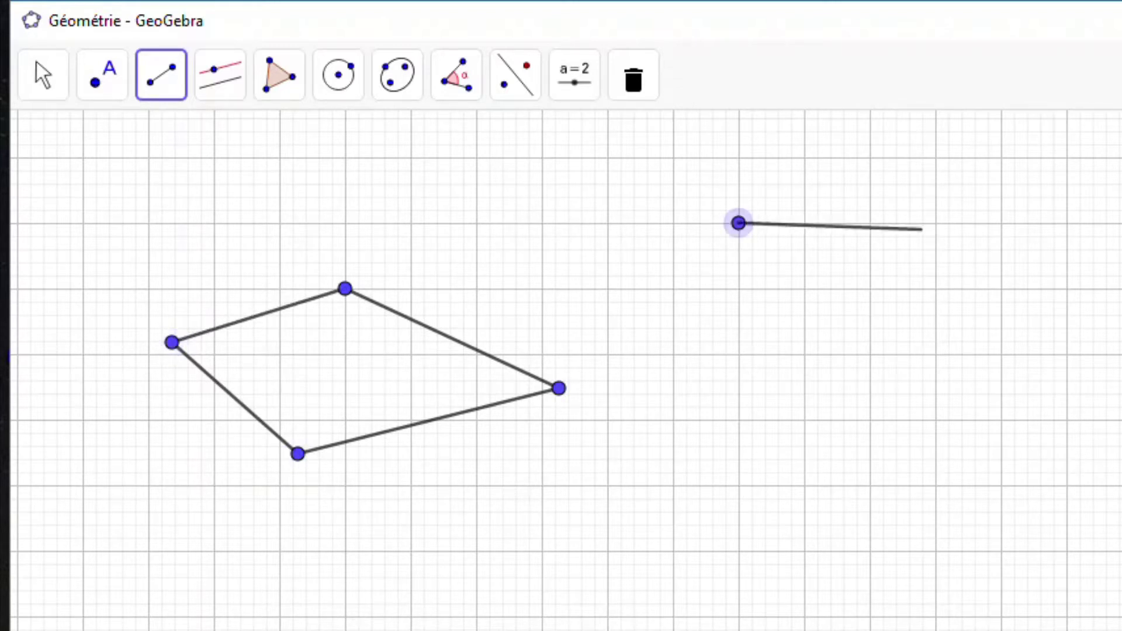
click(1066, 223)
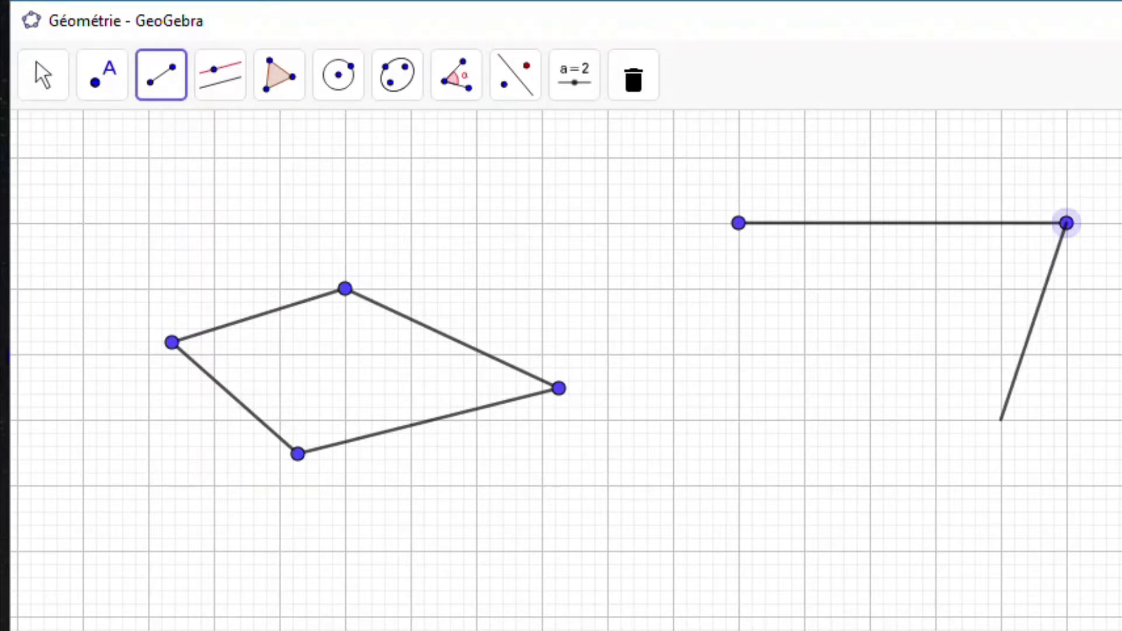
click(1001, 419)
click(673, 420)
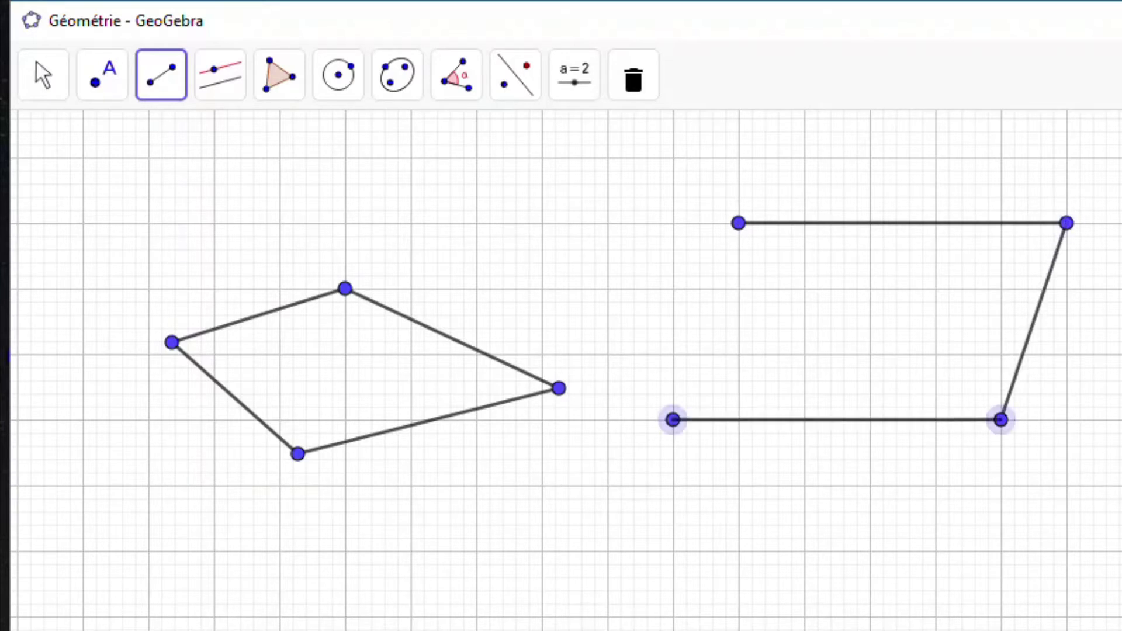
click(673, 420)
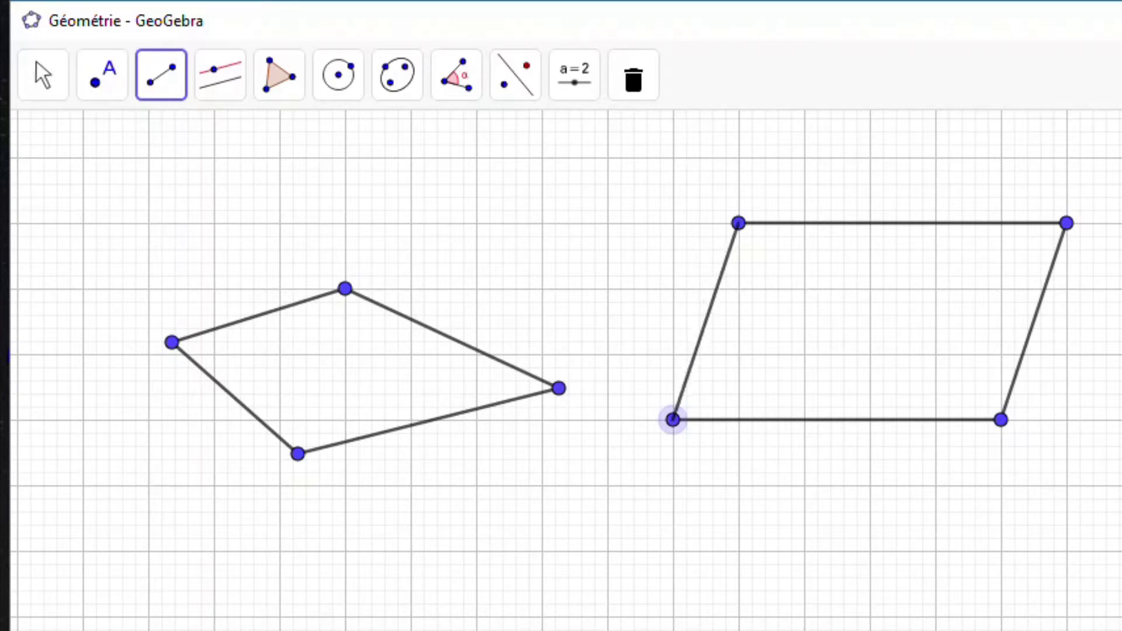
click(739, 223)
- Draw a line through the parallelogram's upper-left vertex and a new point on its lower side, 2 squares from the lower-left vertex
click(161, 75)
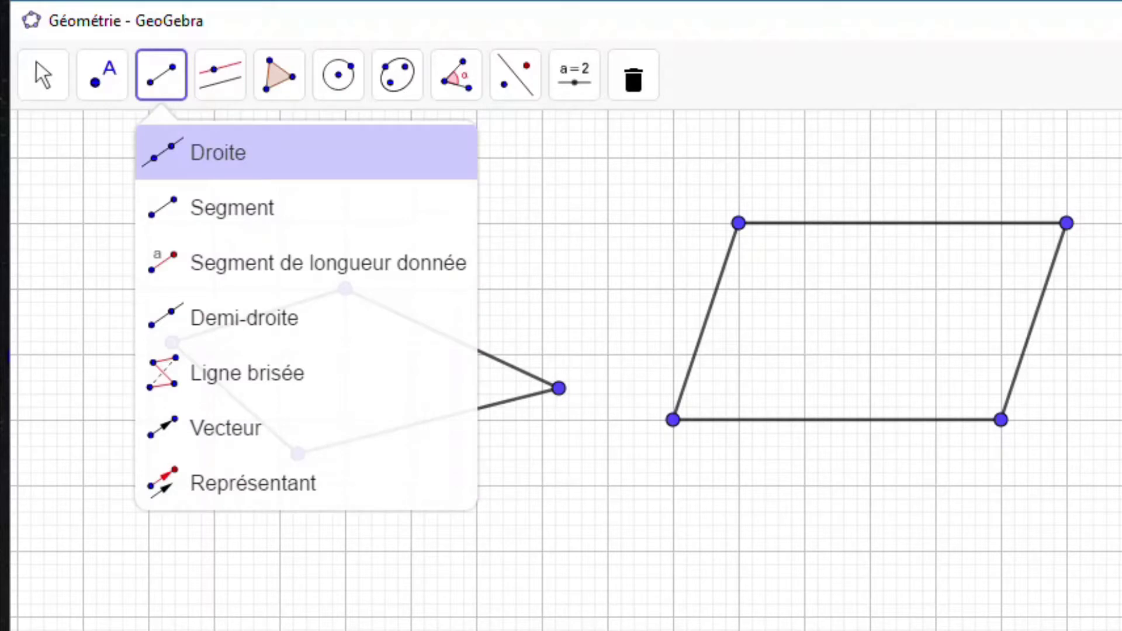
click(218, 152)
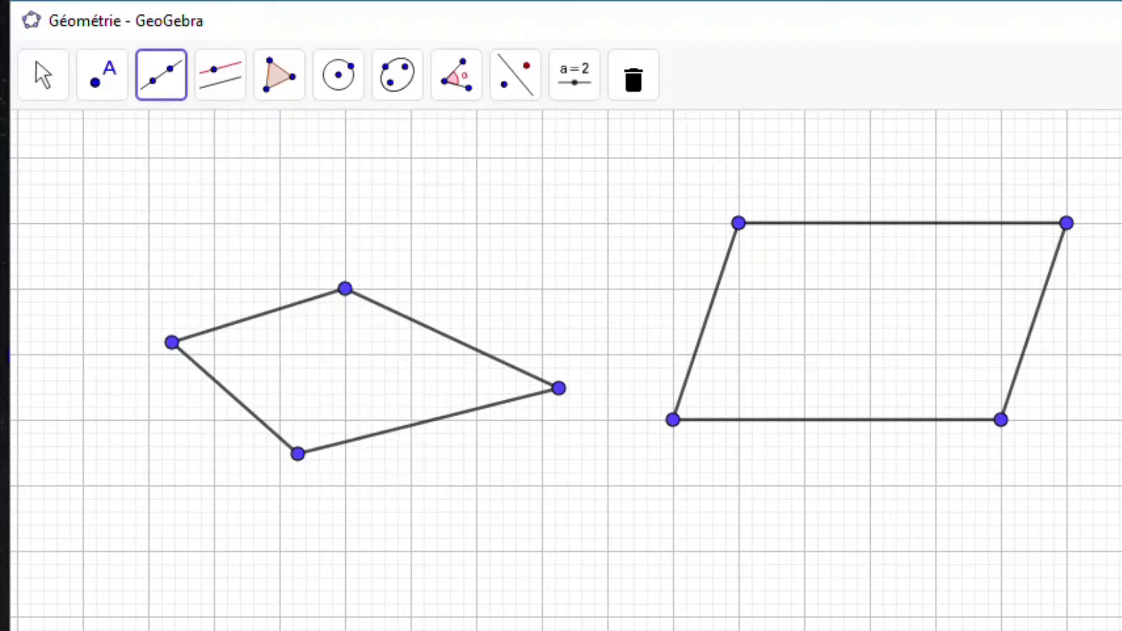
click(739, 223)
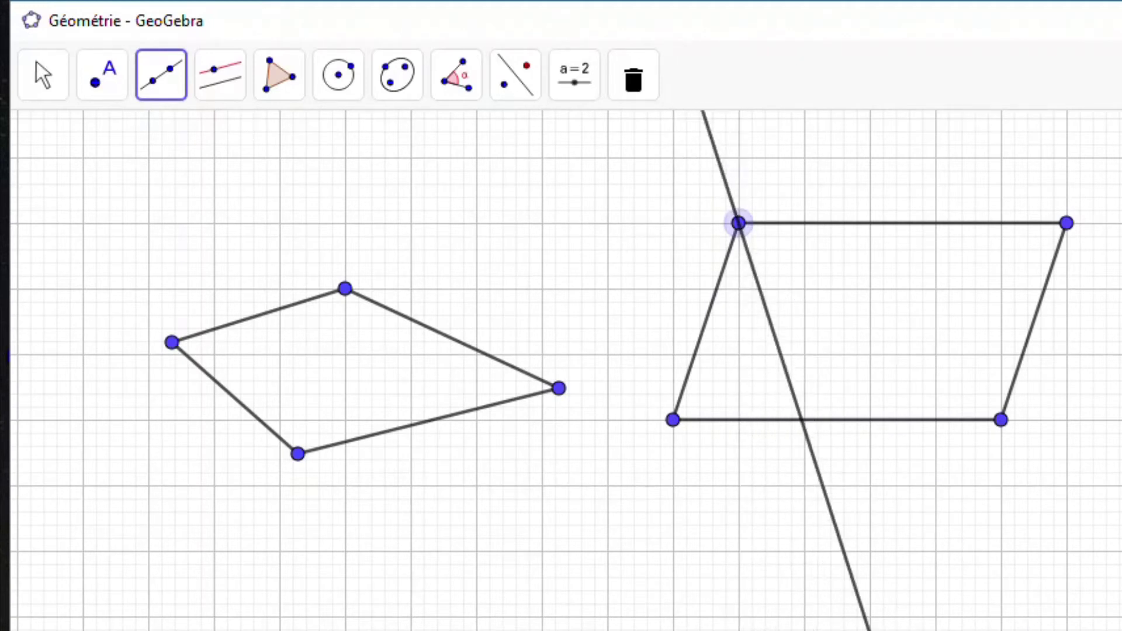
click(804, 420)
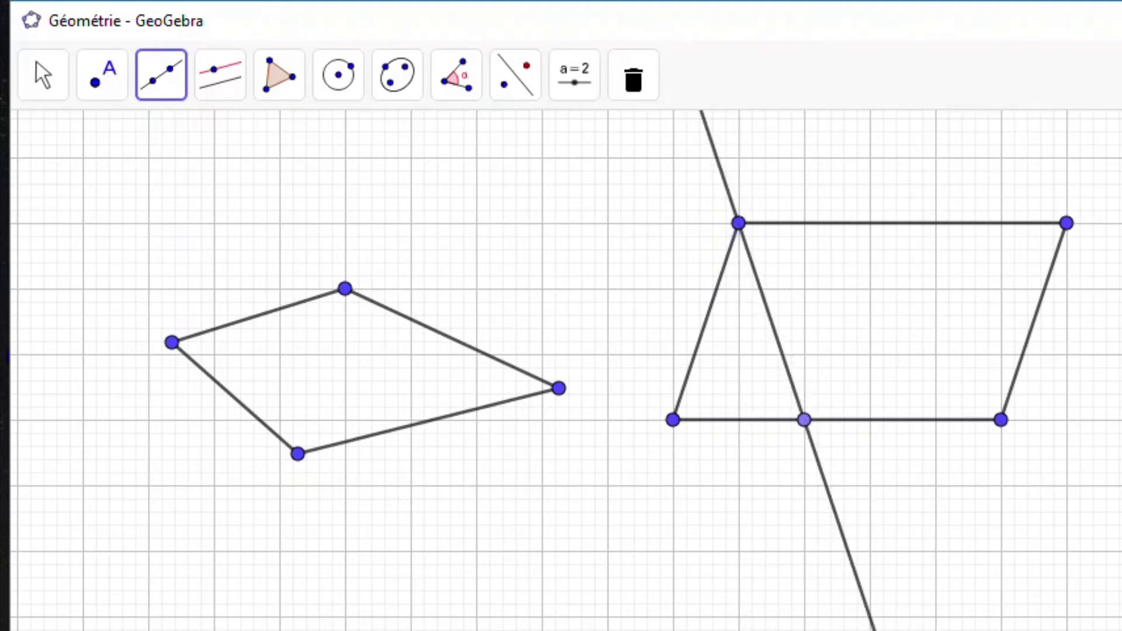
- Create a segment of given length 5 starting from a new point below the two figures
click(162, 75)
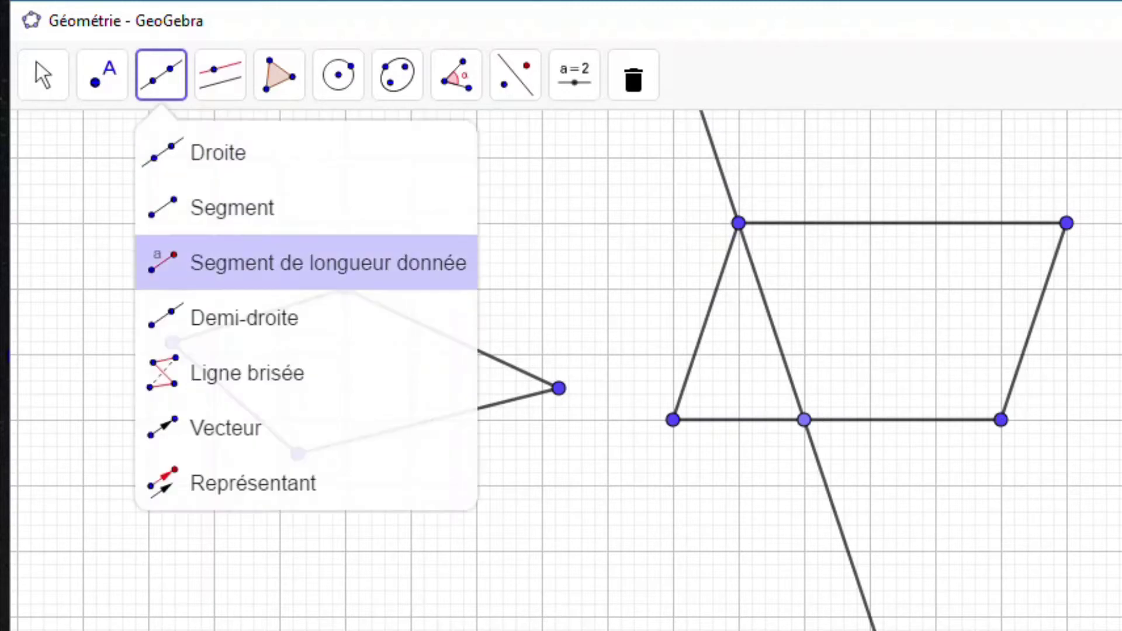
click(327, 263)
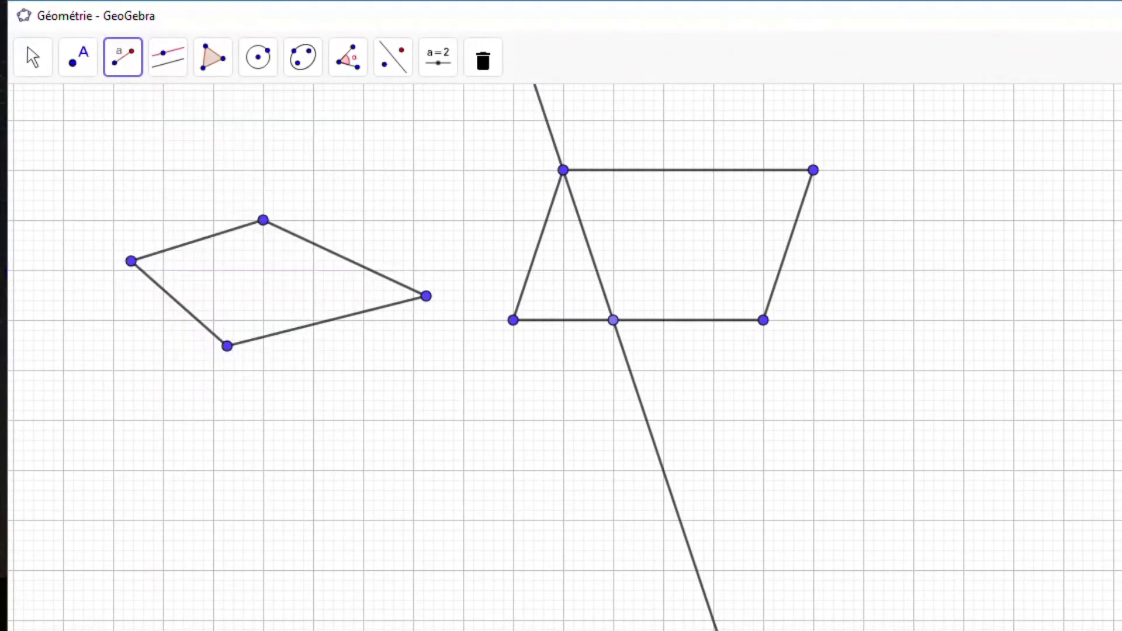
click(413, 421)
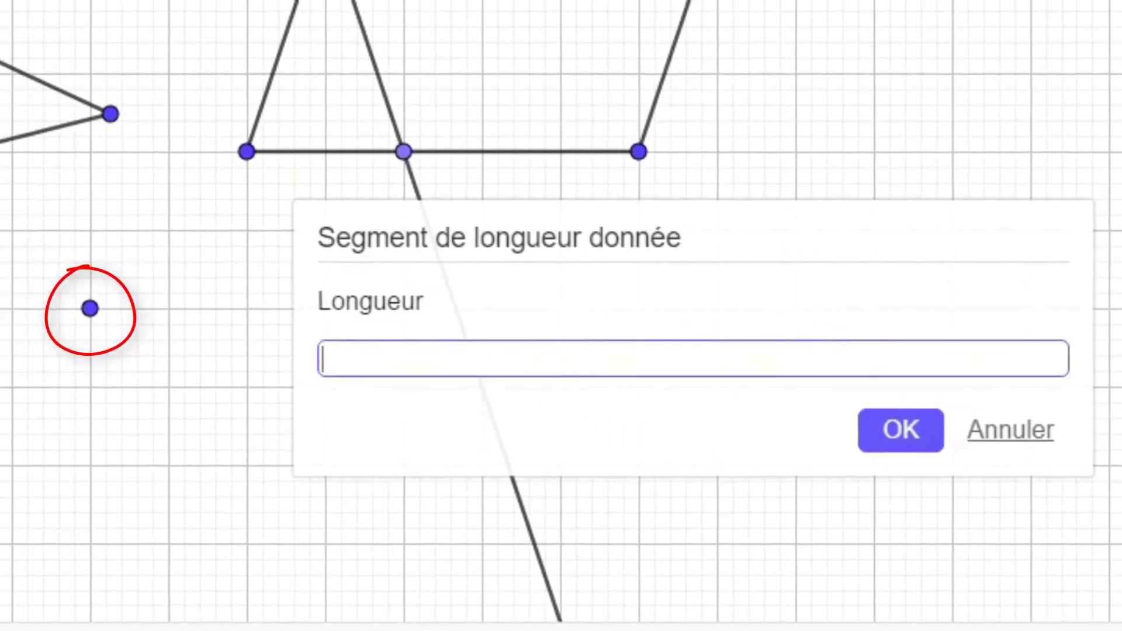
text(5)
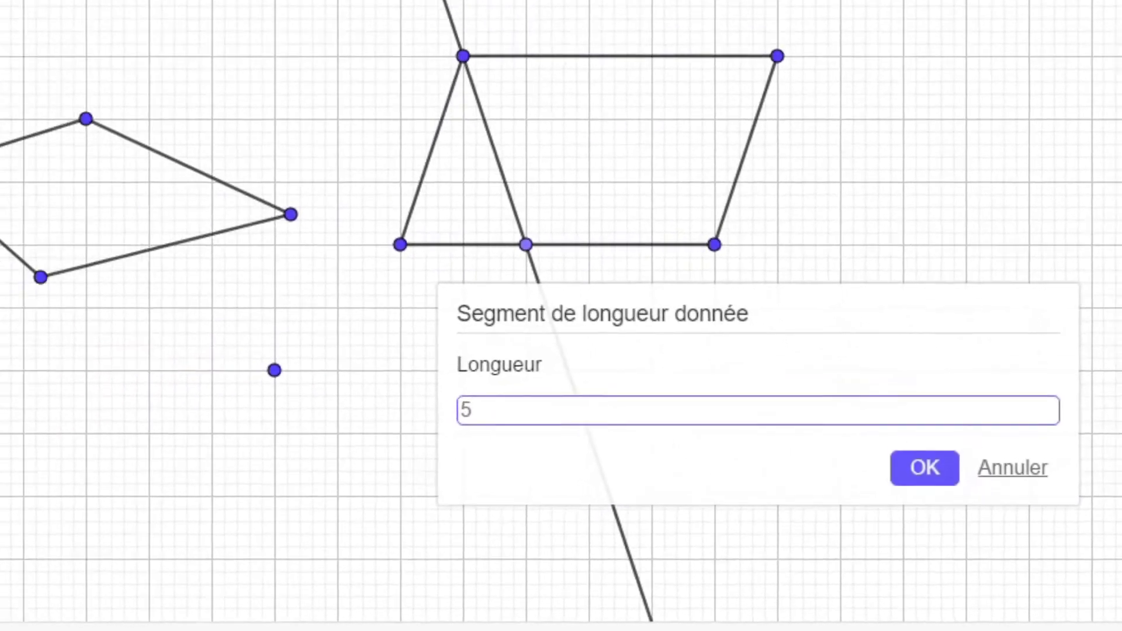
key(Return)
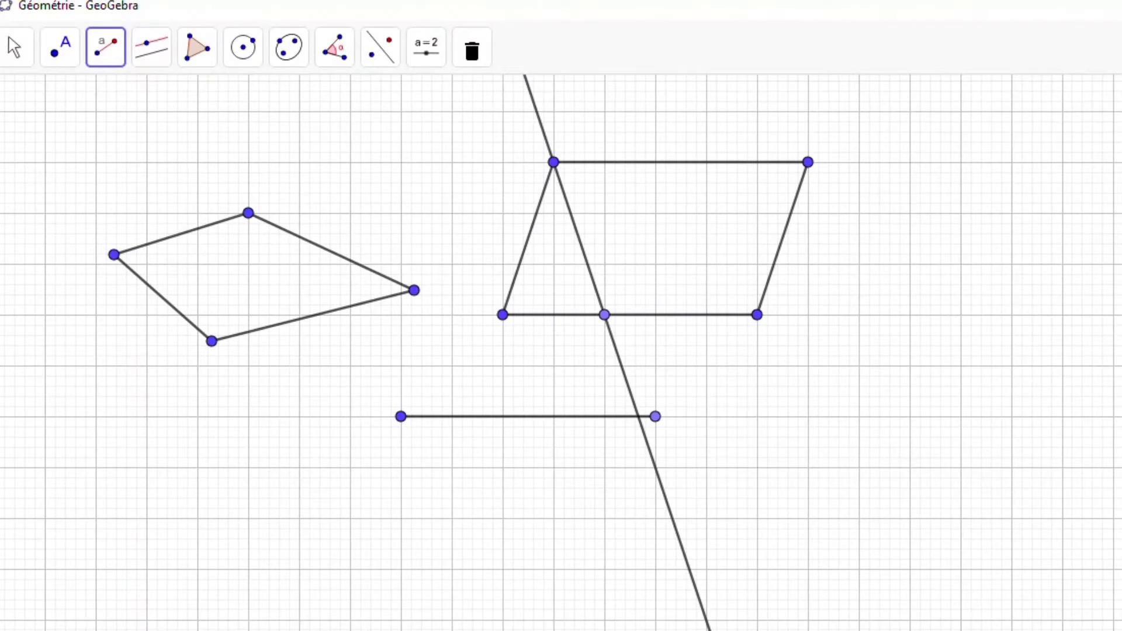
- Erase the parallelogram and the line crossing it by deleting the parallelogram's four vertices
click(472, 47)
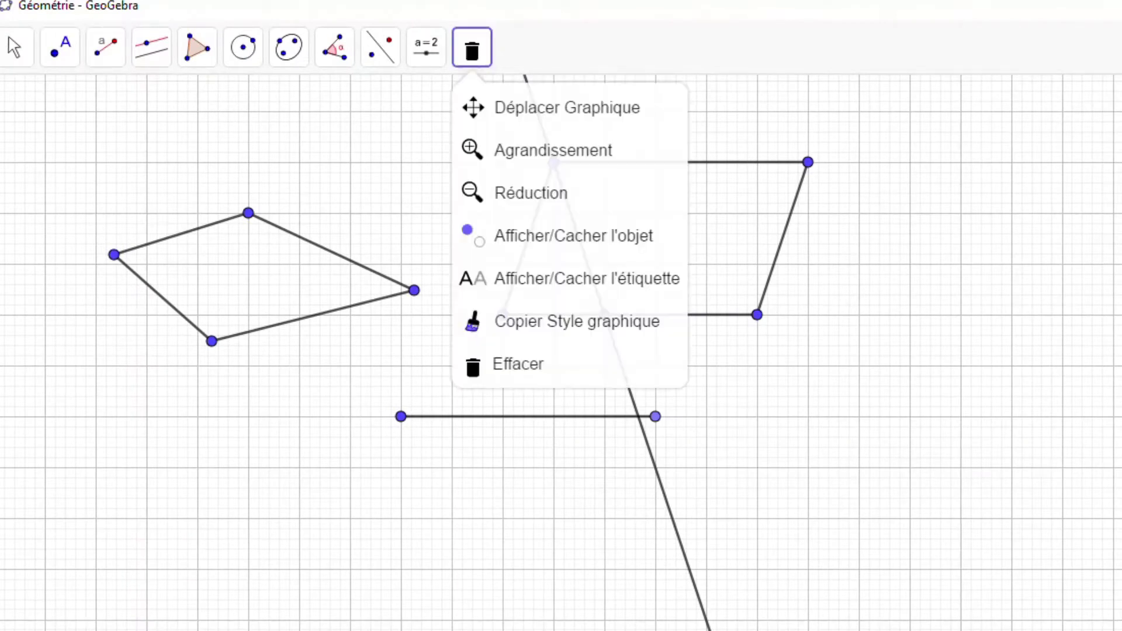
click(518, 363)
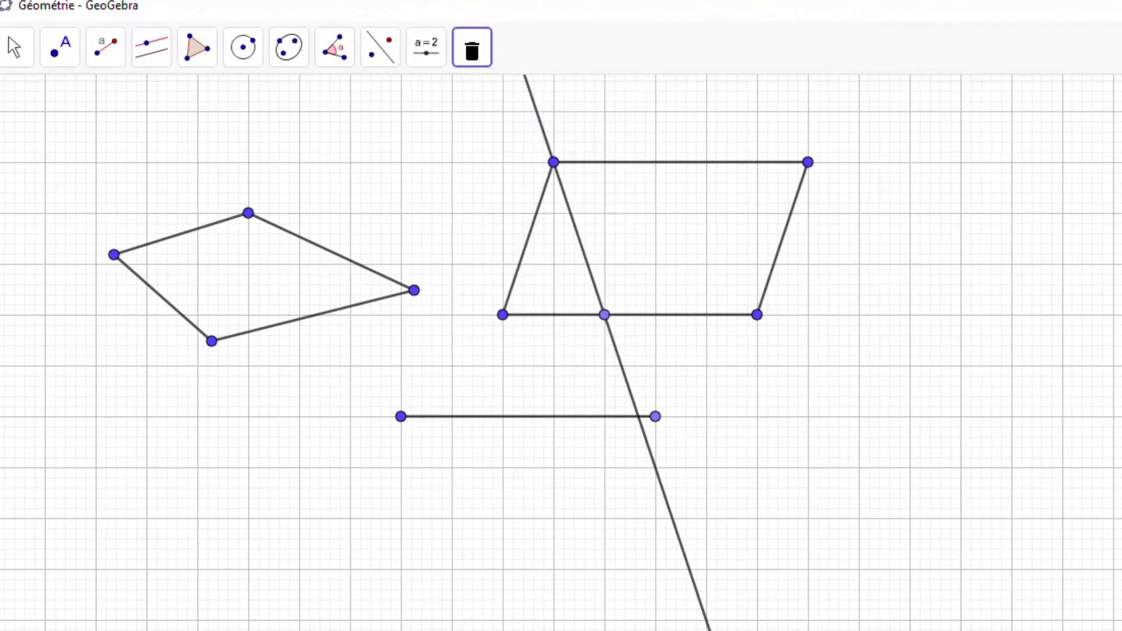
click(757, 315)
click(808, 161)
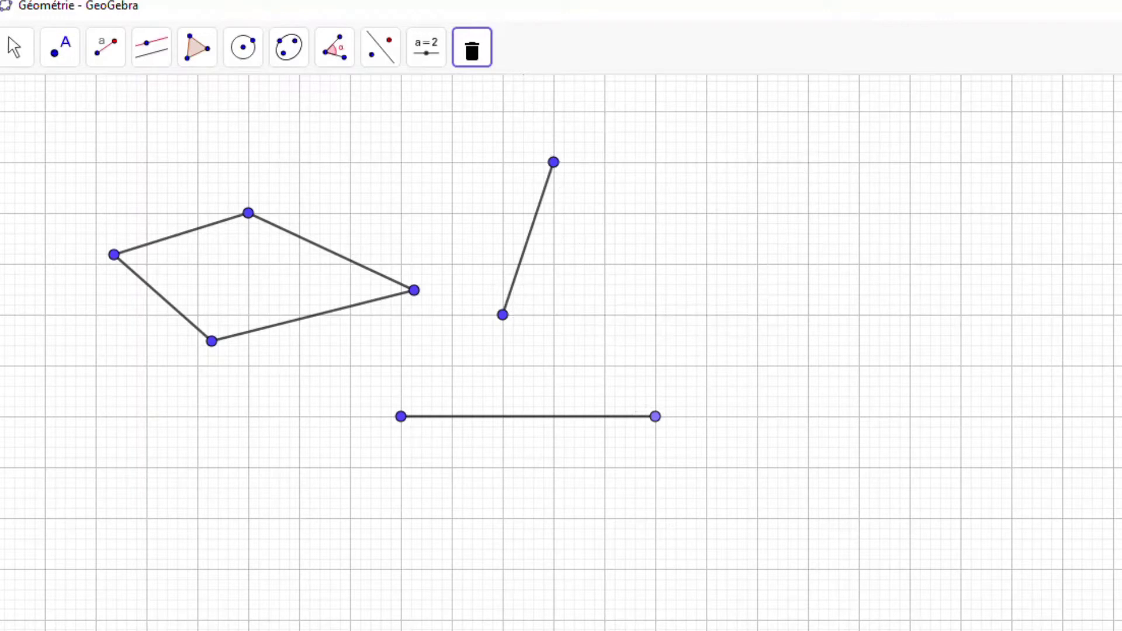
click(554, 162)
click(502, 314)
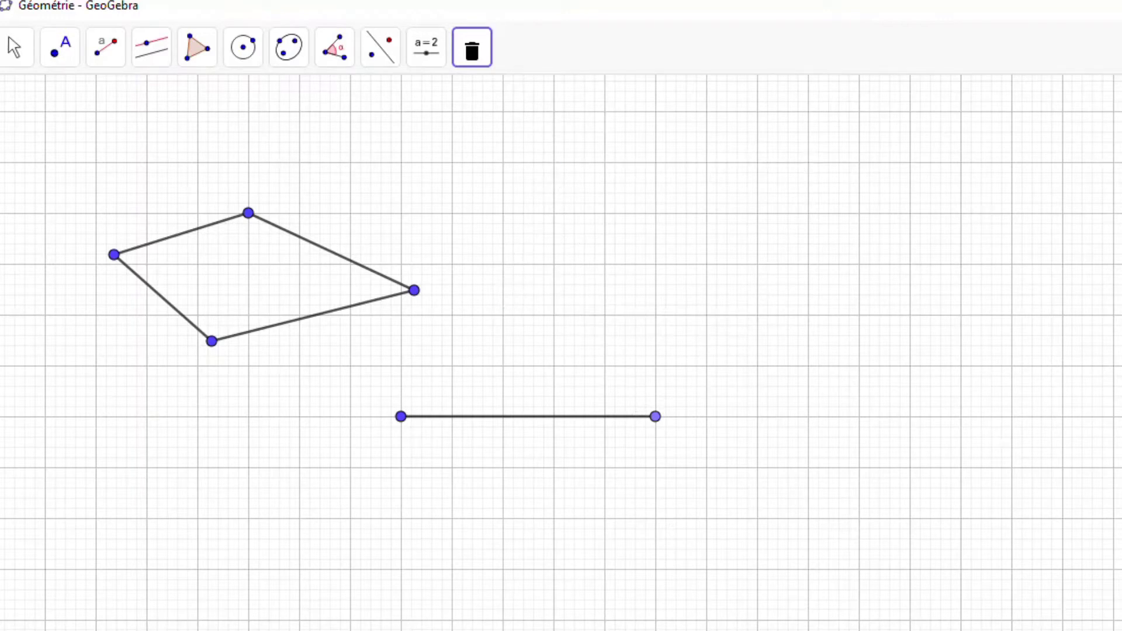
- Erase the irregular quadrilateral by deleting its four vertices
click(414, 291)
click(249, 213)
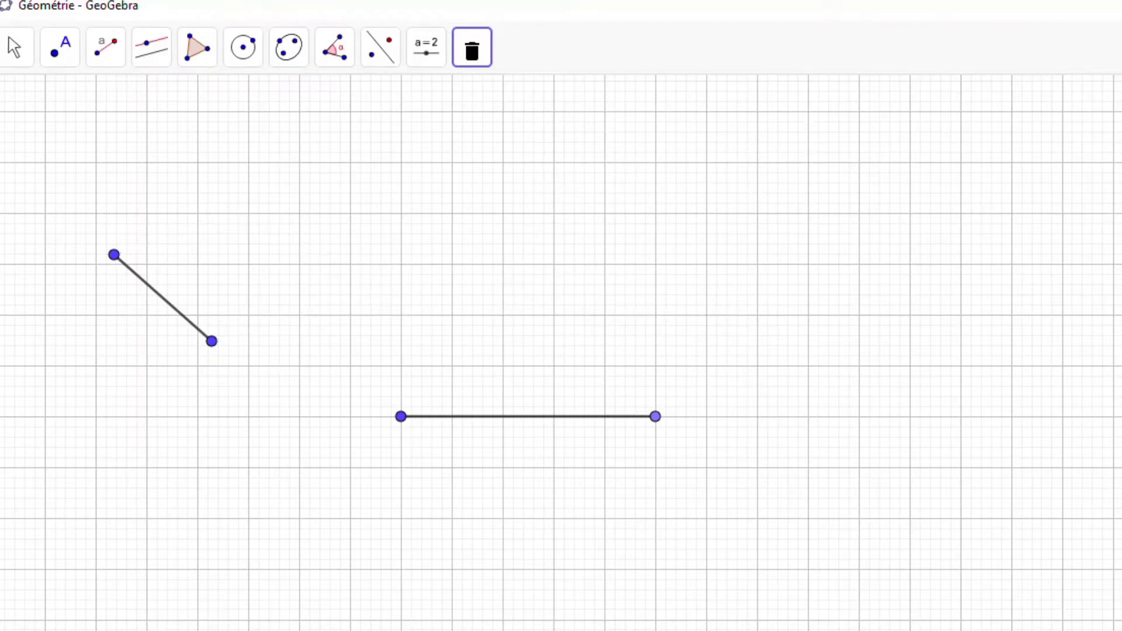
click(114, 255)
click(211, 342)
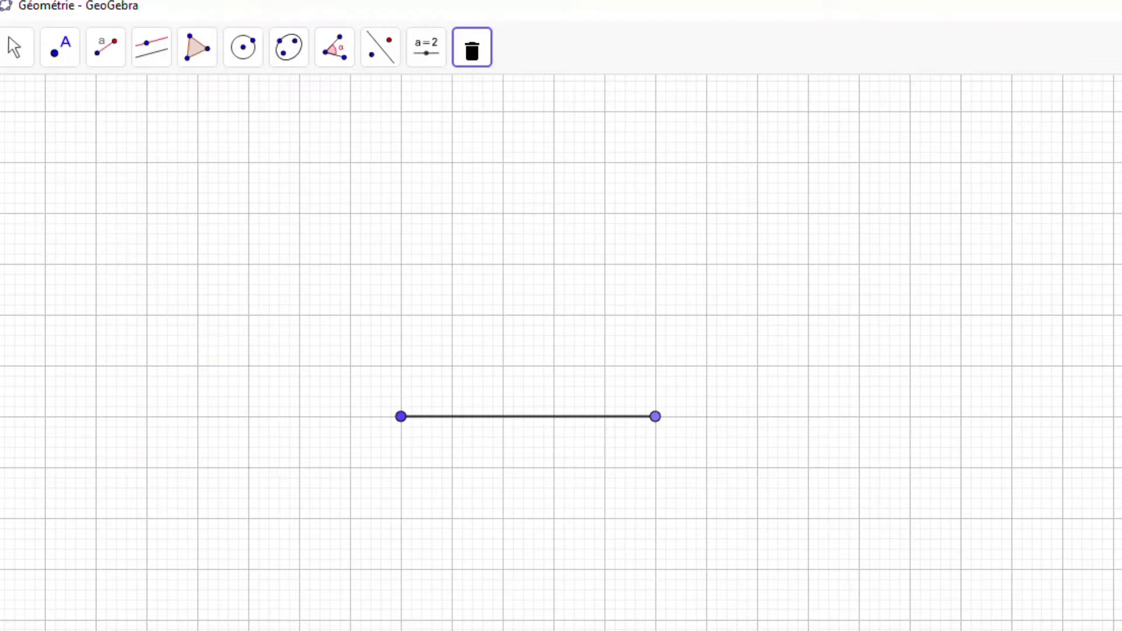
- Construct a perpendicular to the horizontal segment through a new point on it, 4 squares from its left endpoint
click(106, 47)
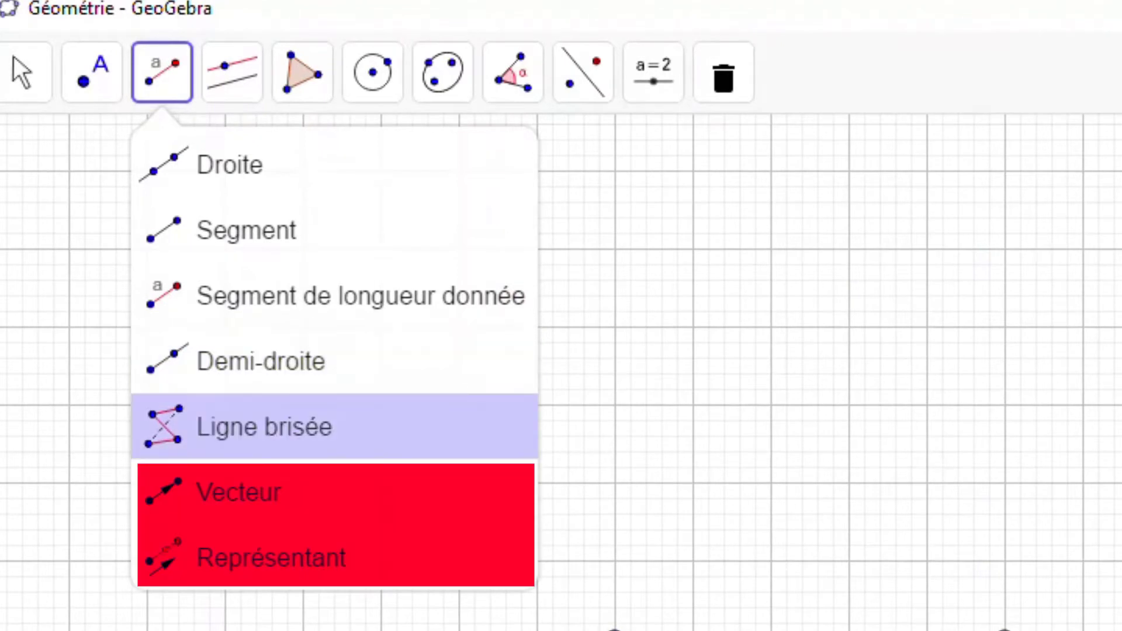
click(232, 72)
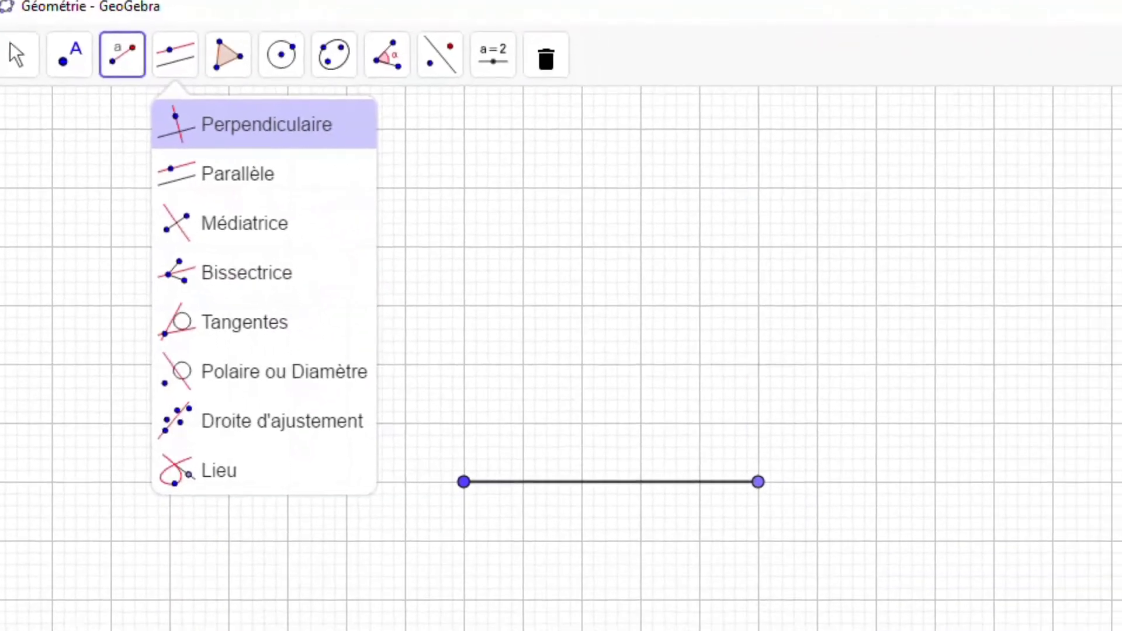
click(226, 105)
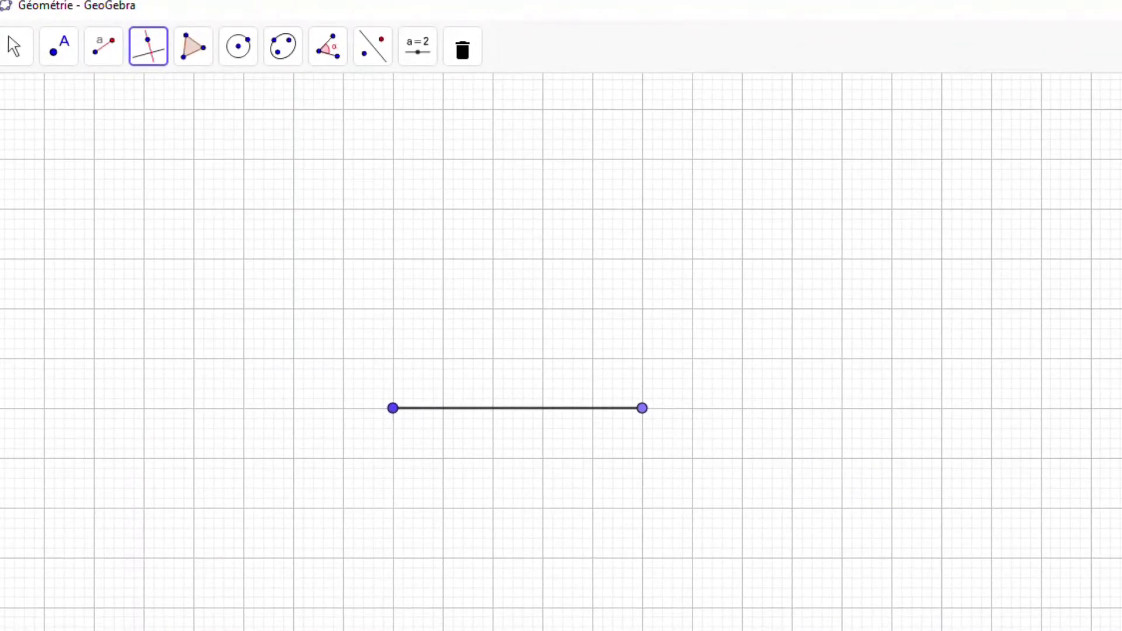
click(466, 408)
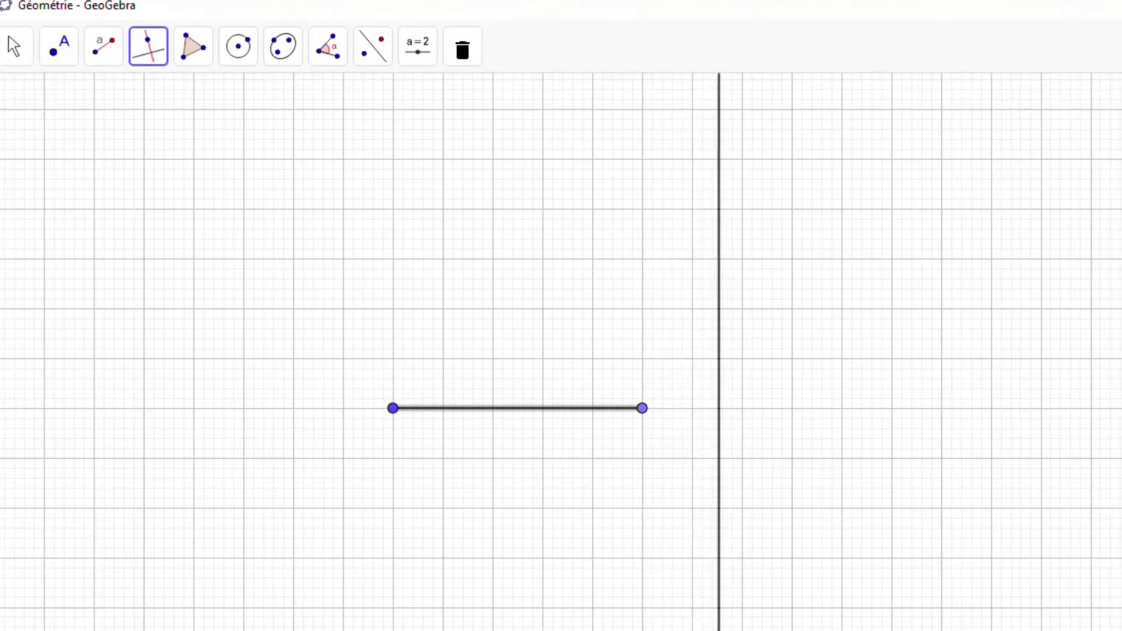
click(592, 408)
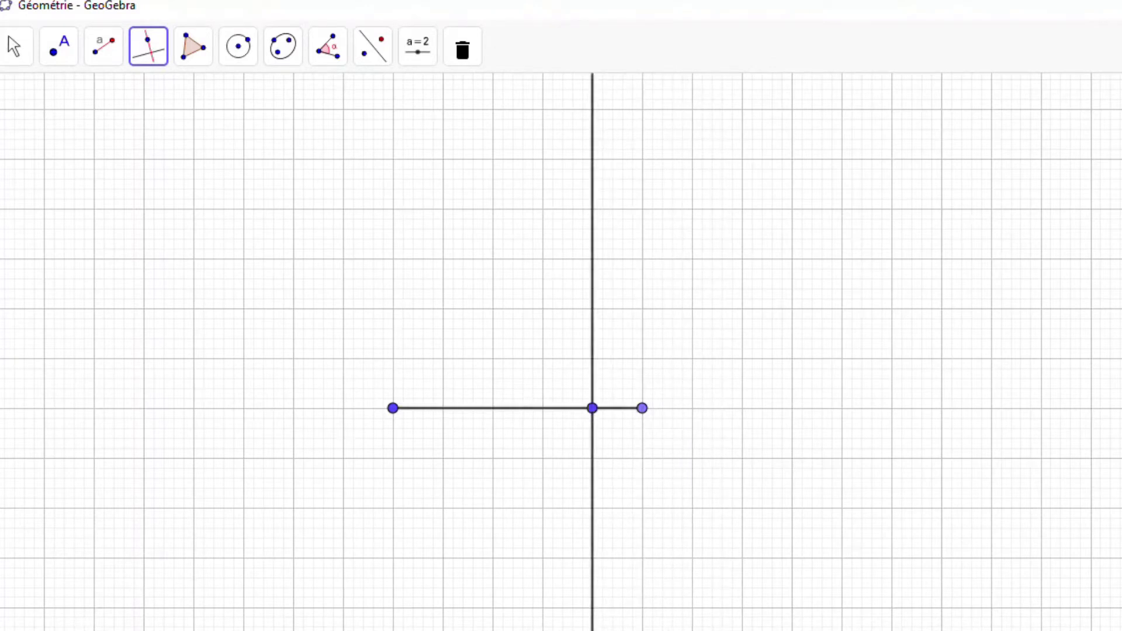
- Construct a parallel to the horizontal segment through a new point 4 squares above it and 2 squares right of its left endpoint
click(147, 46)
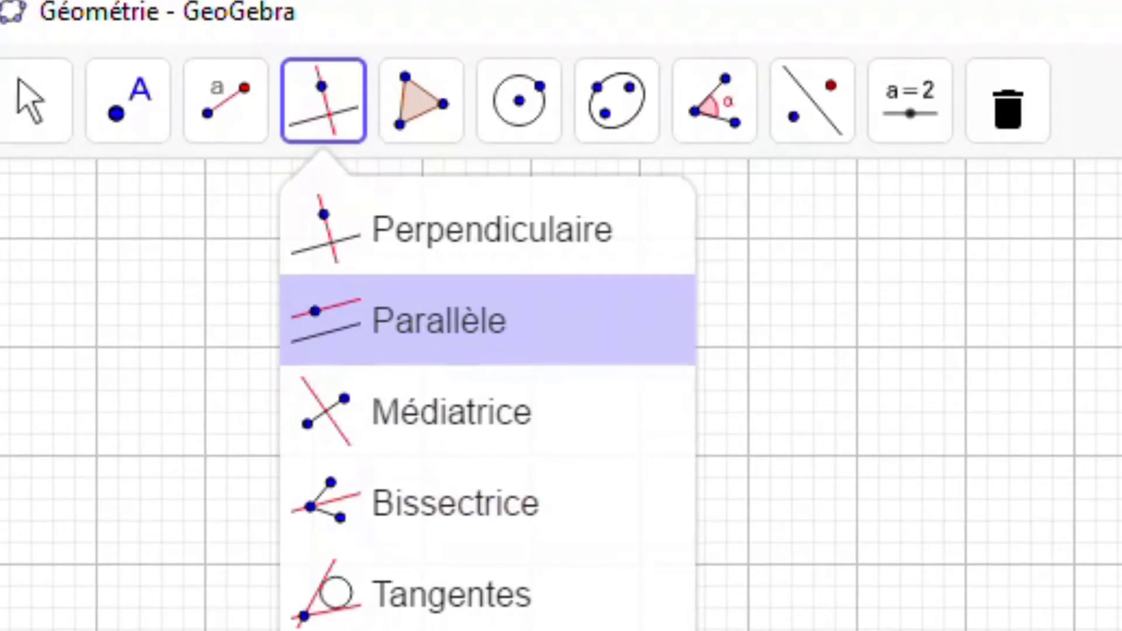
click(439, 321)
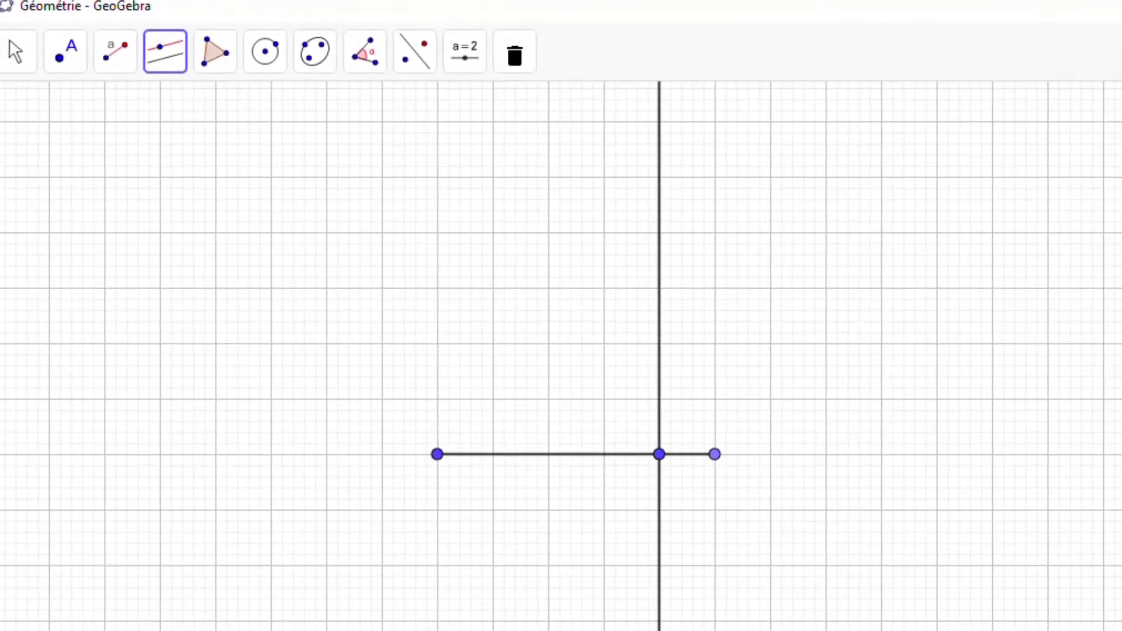
click(549, 455)
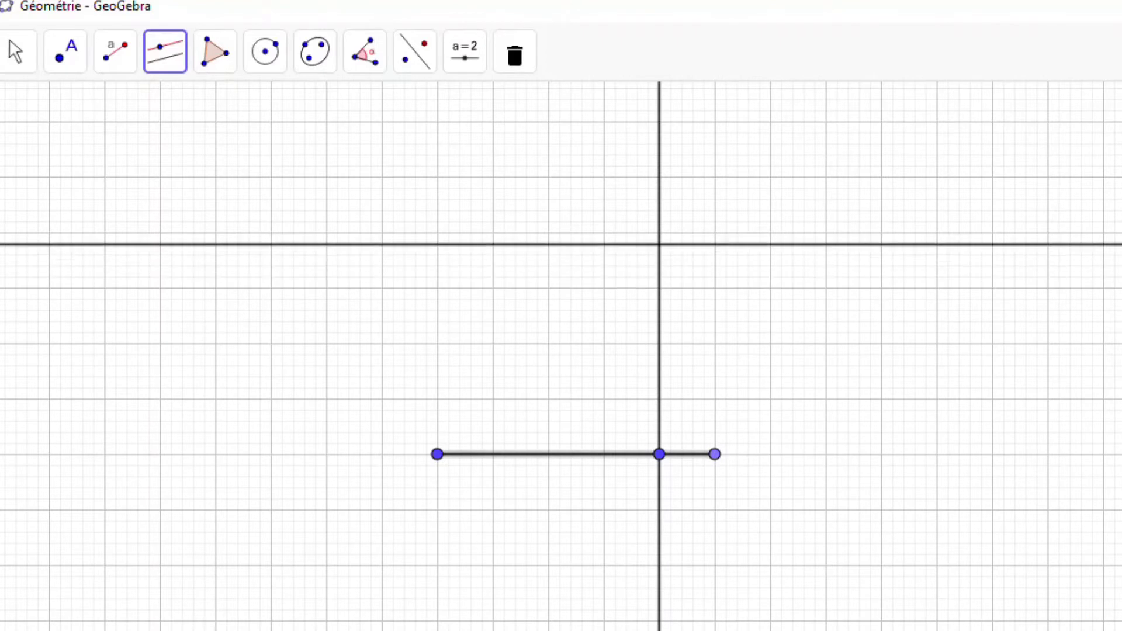
click(549, 232)
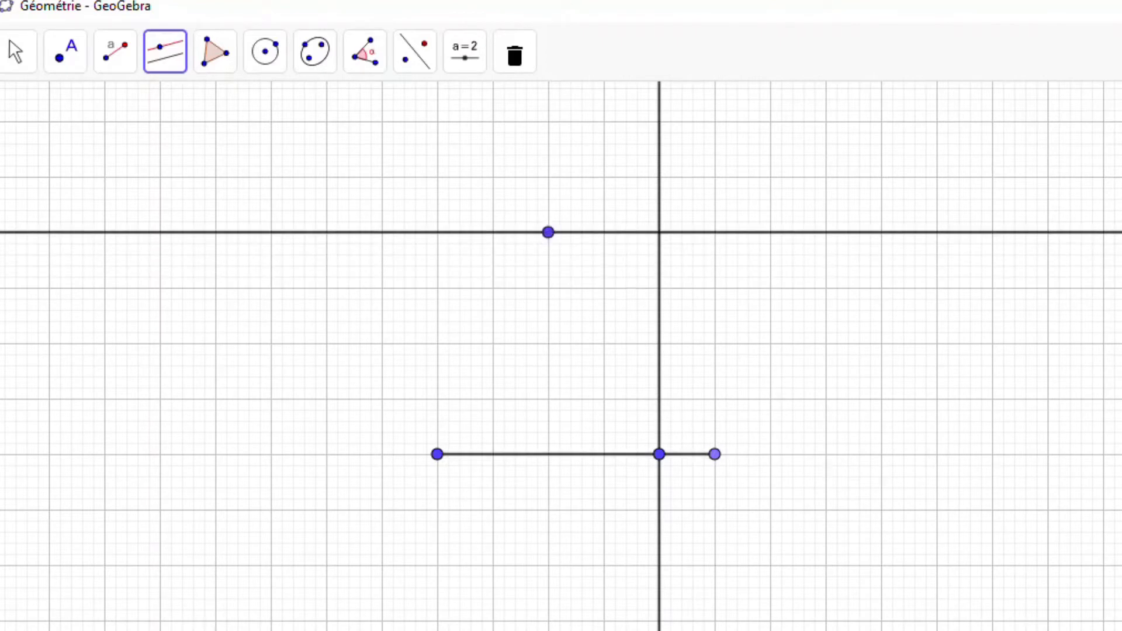
click(166, 51)
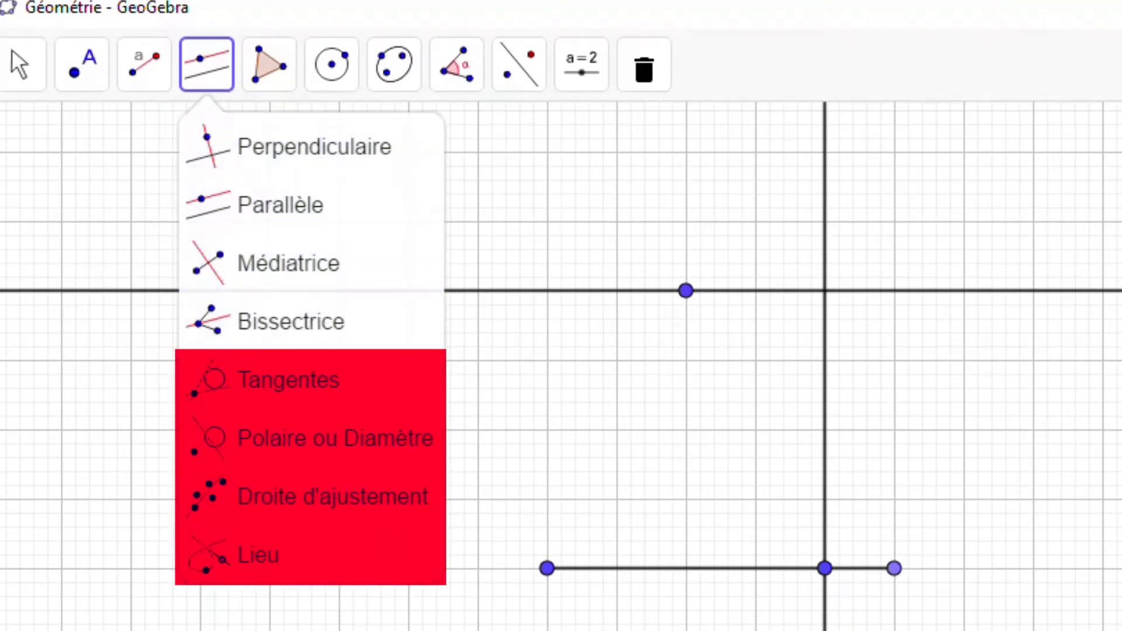
click(207, 64)
- Erase the parallel, the perpendicular and the horizontal segment by deleting the points that define them
click(643, 64)
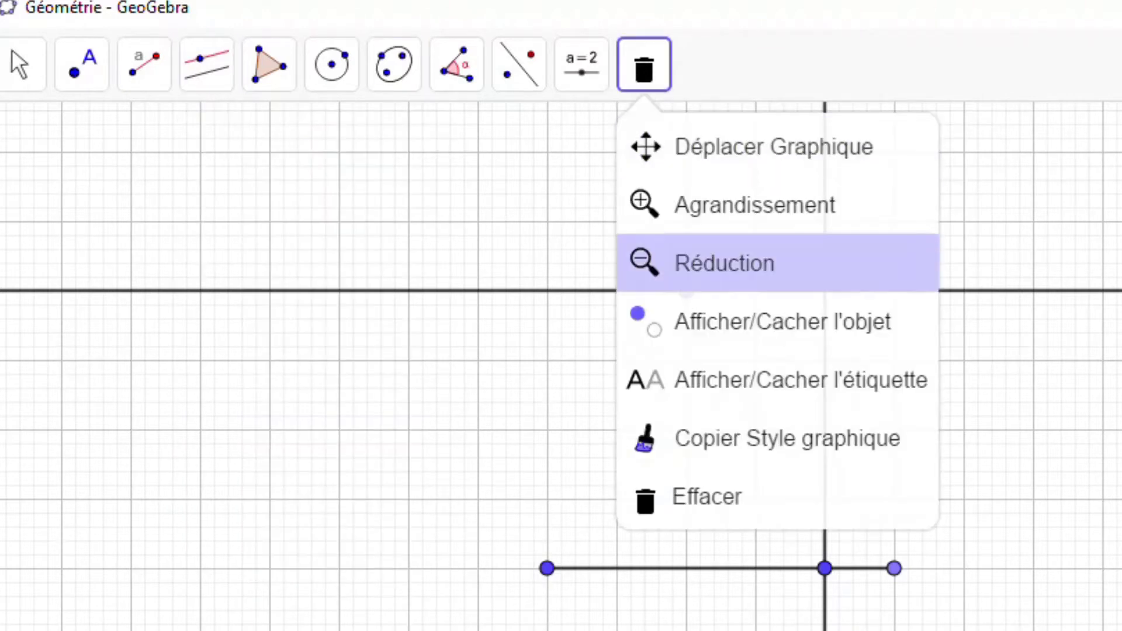
click(708, 497)
click(686, 290)
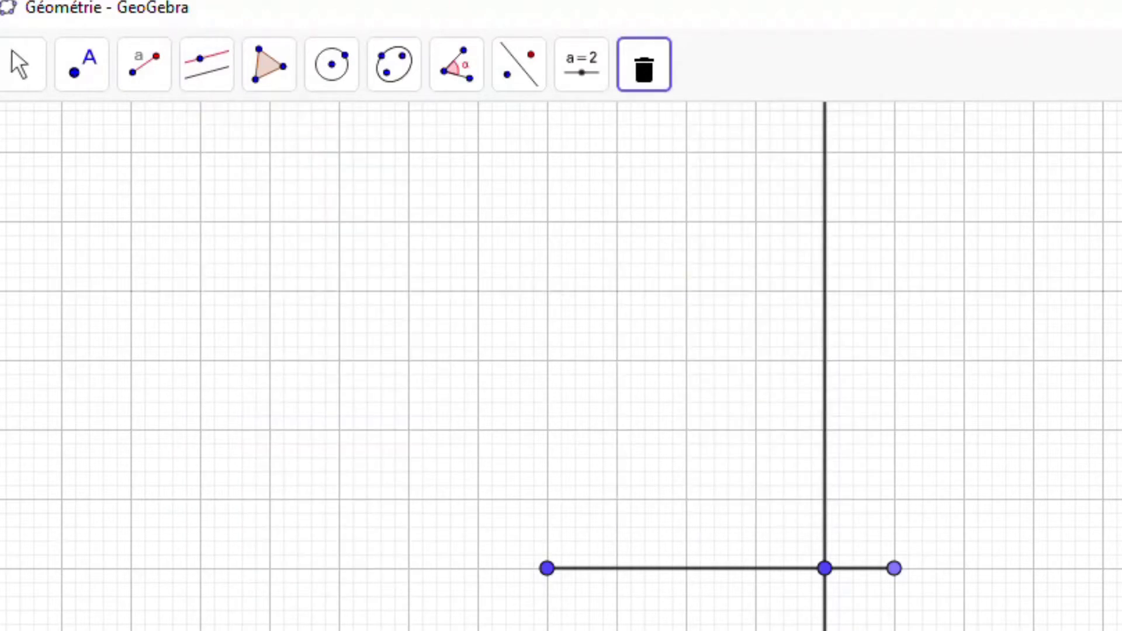
click(825, 569)
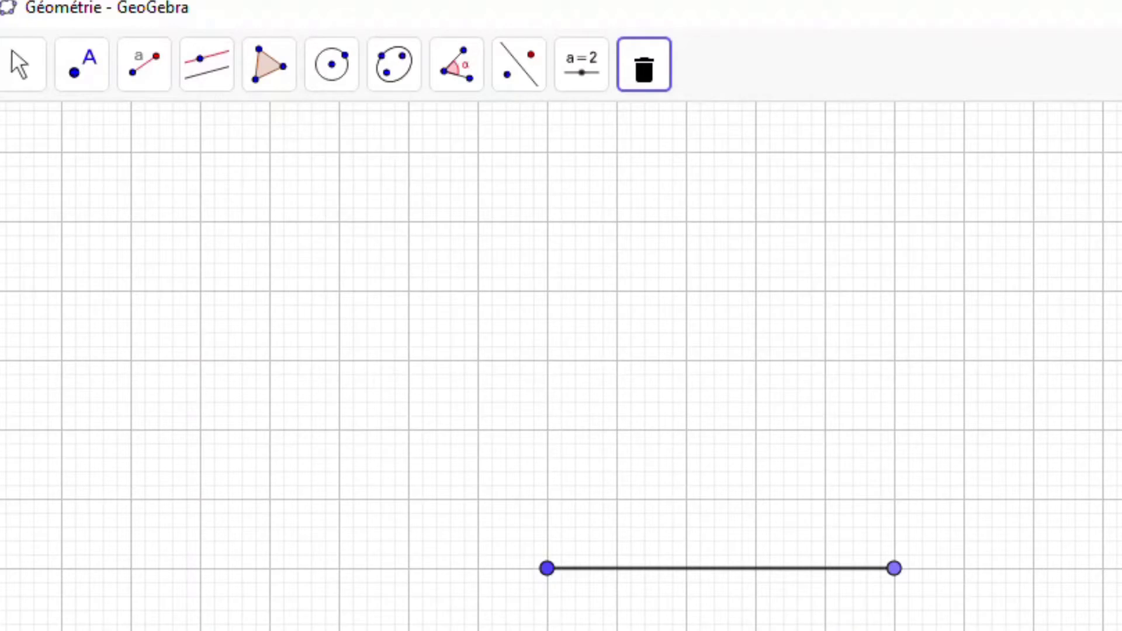
click(894, 568)
- Draw a trapezoid polygon 5 squares high, with a 6-square upper side and a 9-square base extending 2 squares left and 1 right
click(268, 63)
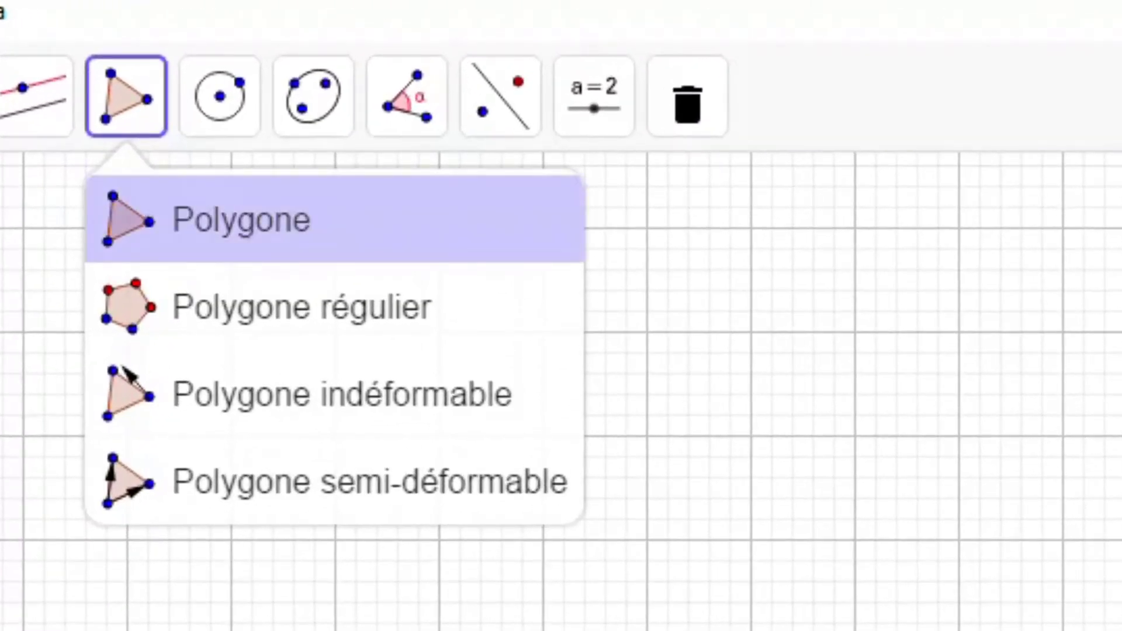
key(Escape)
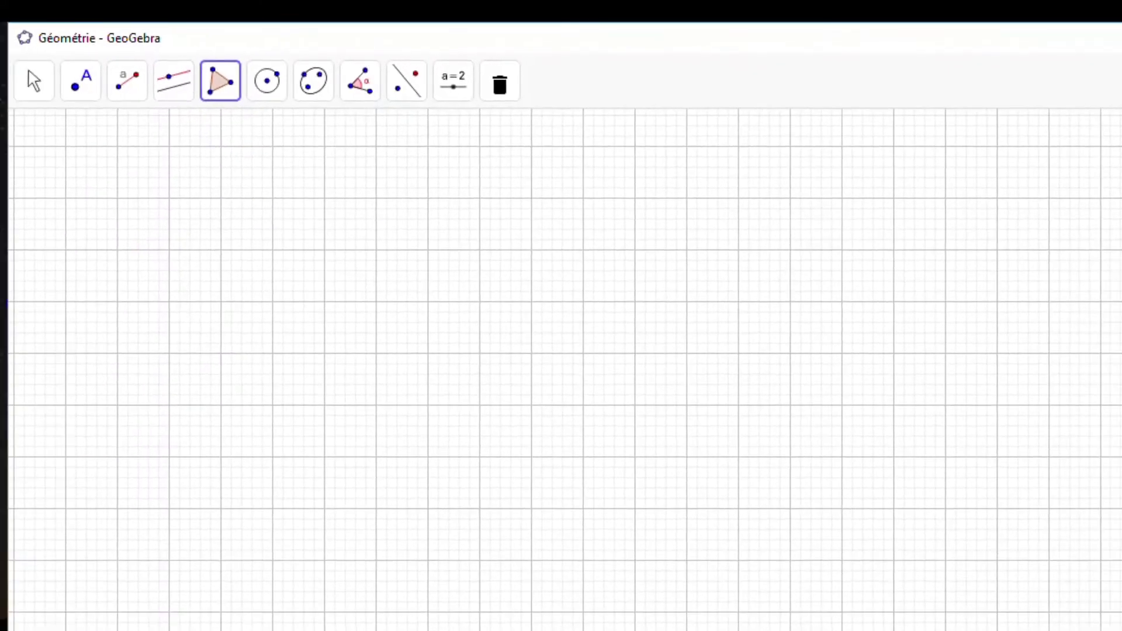
click(271, 250)
click(582, 250)
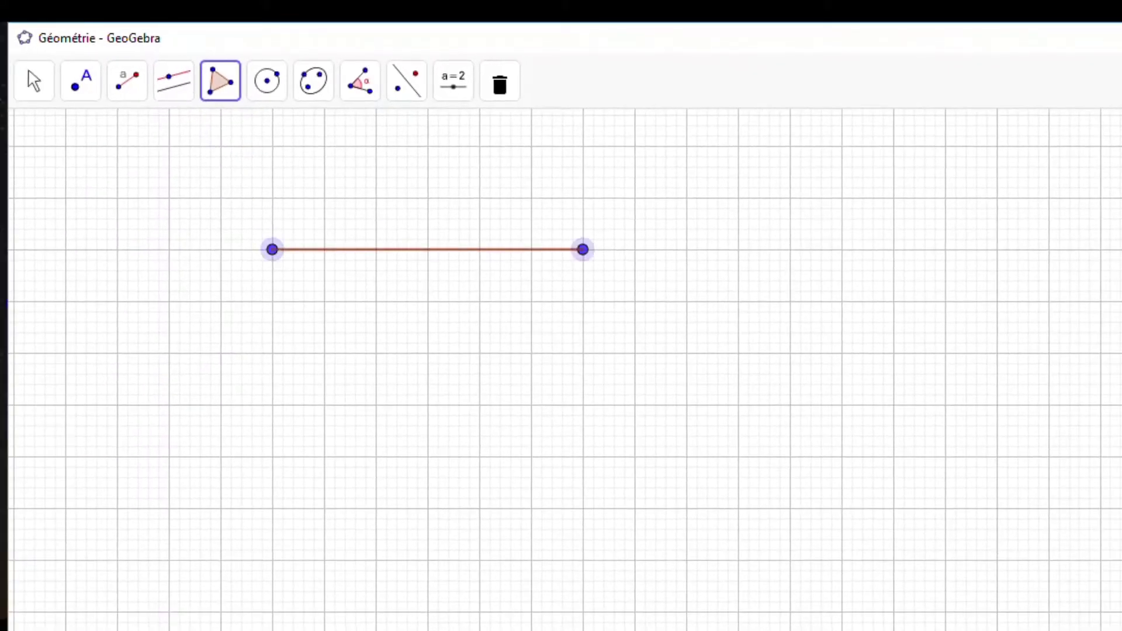
click(634, 508)
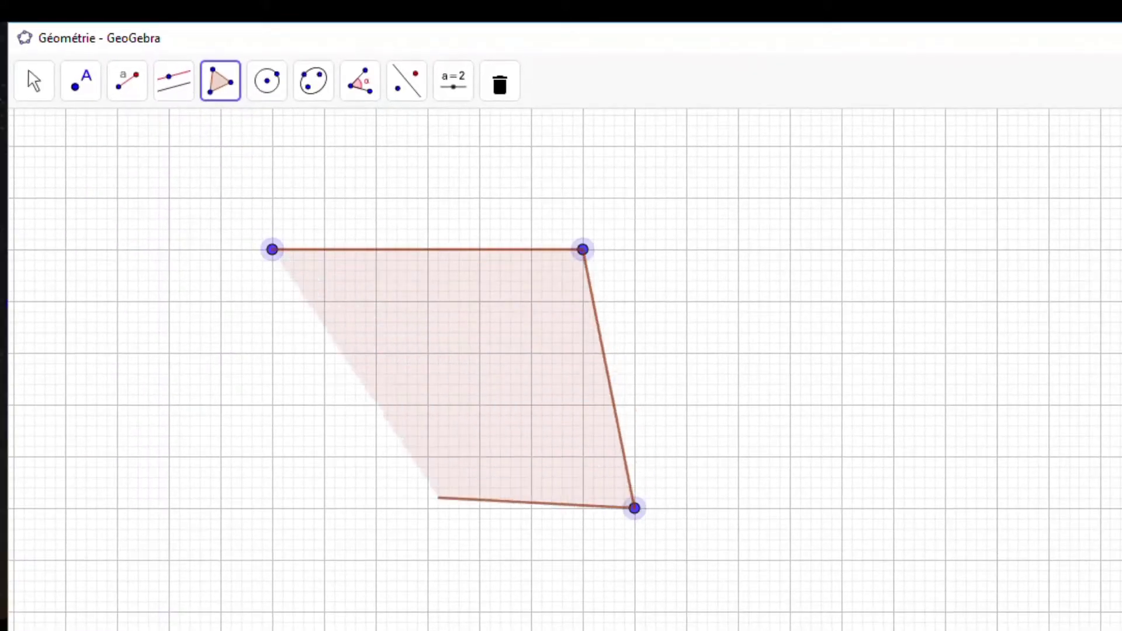
click(168, 508)
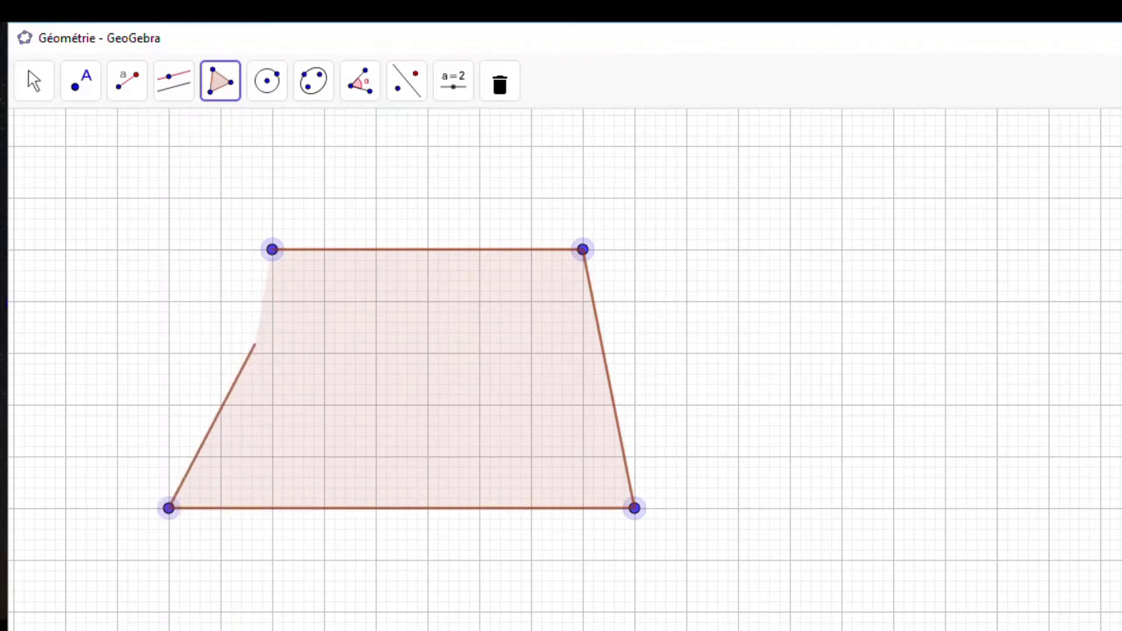
click(272, 250)
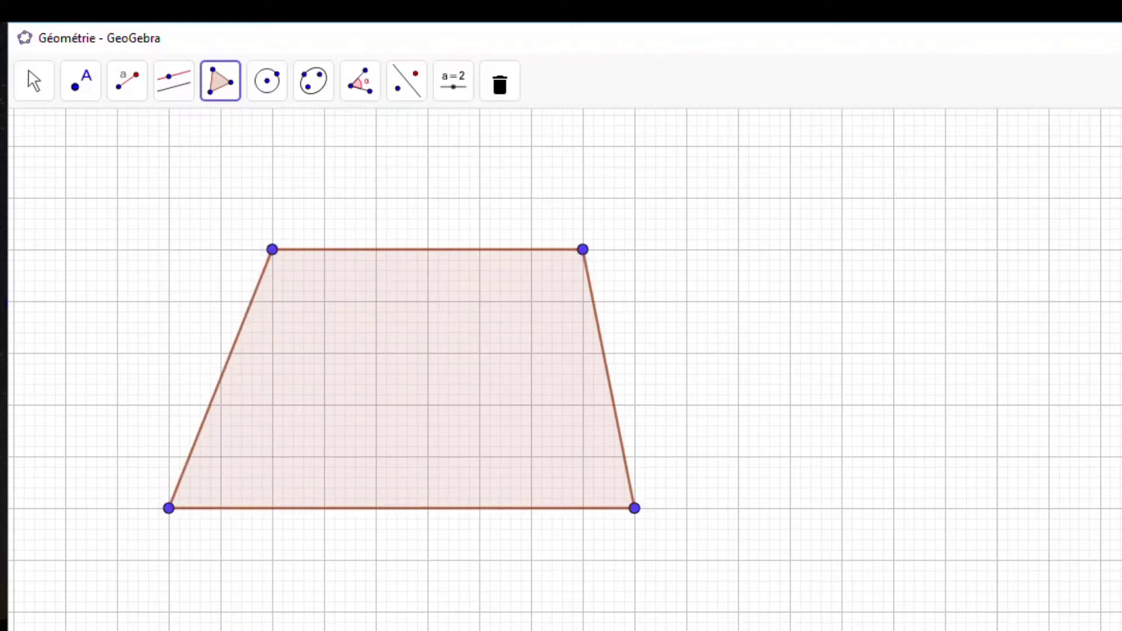
- Draw a rhombus polygon below the trapezoid, with a horizontal diagonal of 10 squares and a vertical diagonal of 4
click(142, 556)
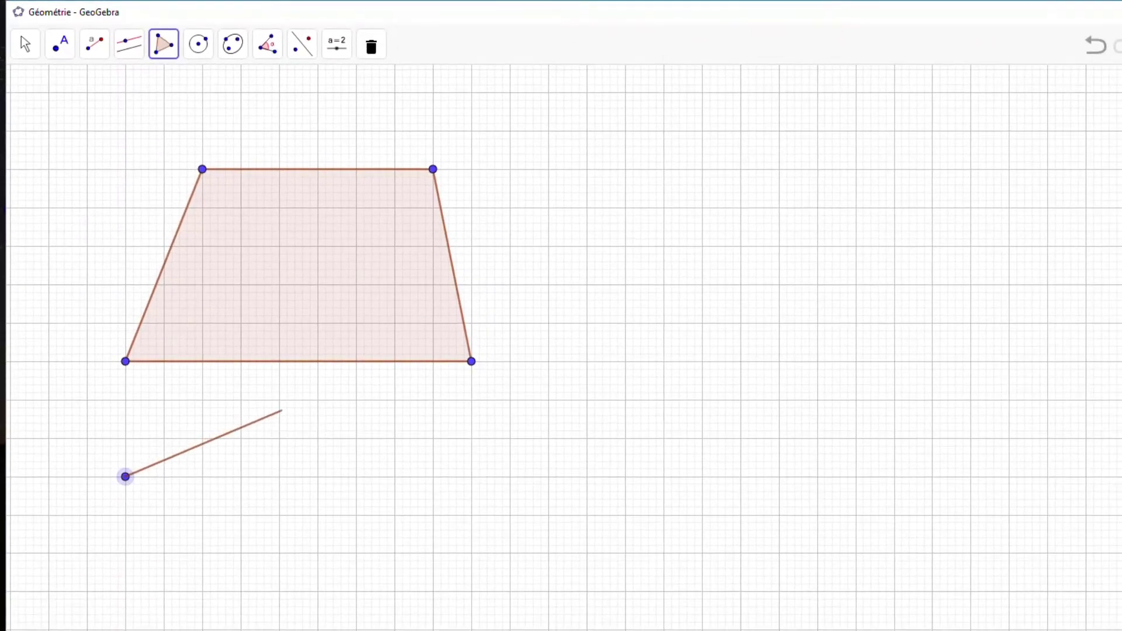
click(317, 400)
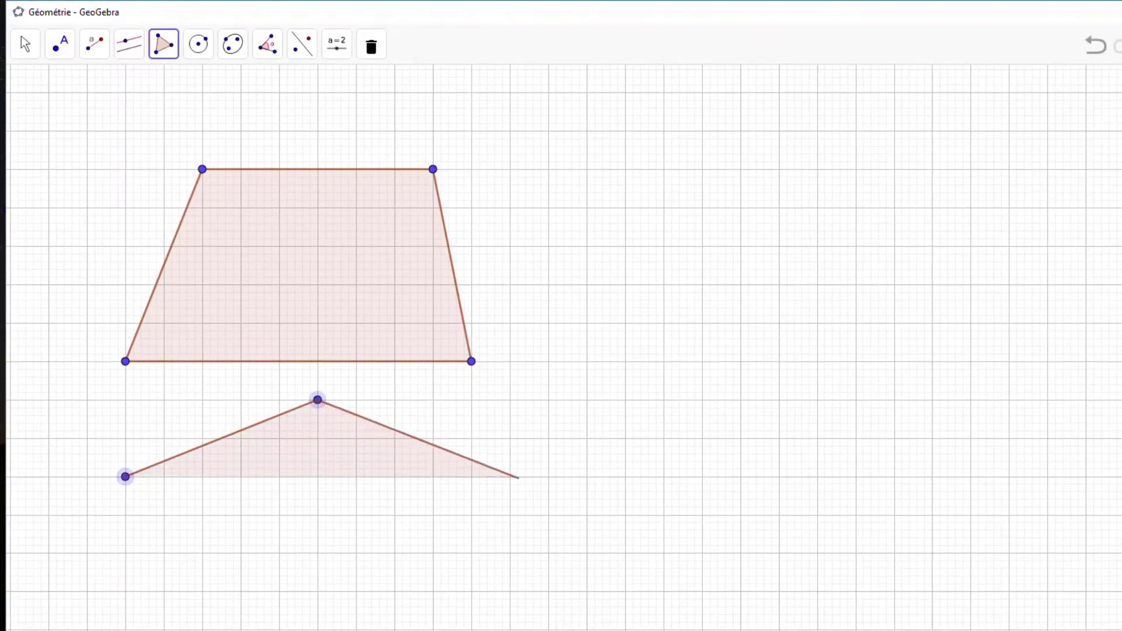
click(510, 477)
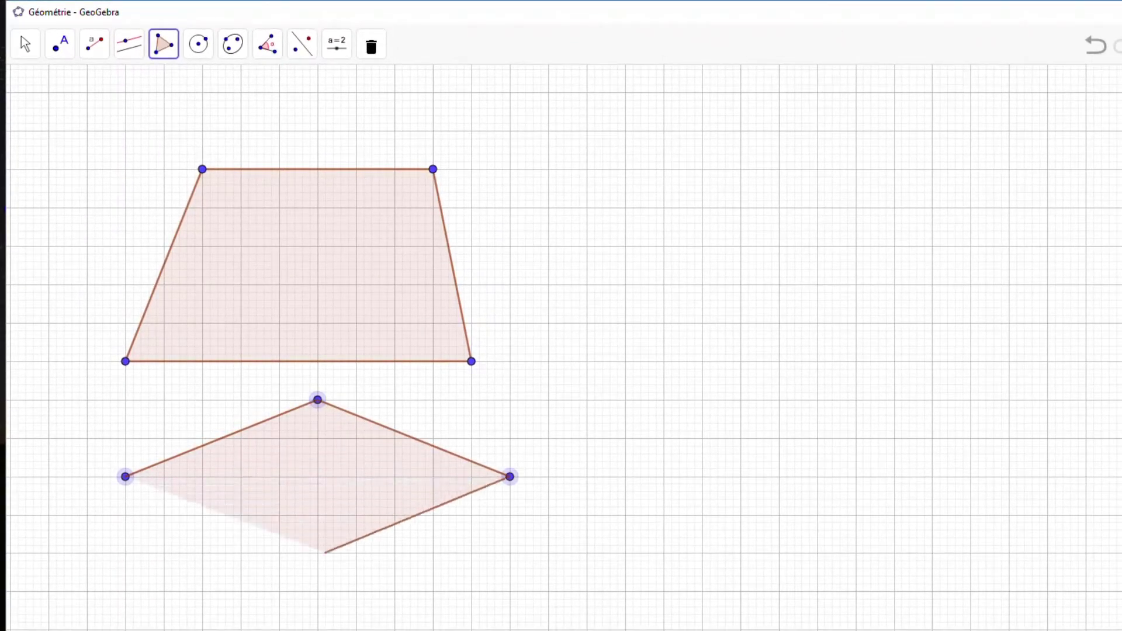
click(317, 554)
click(125, 476)
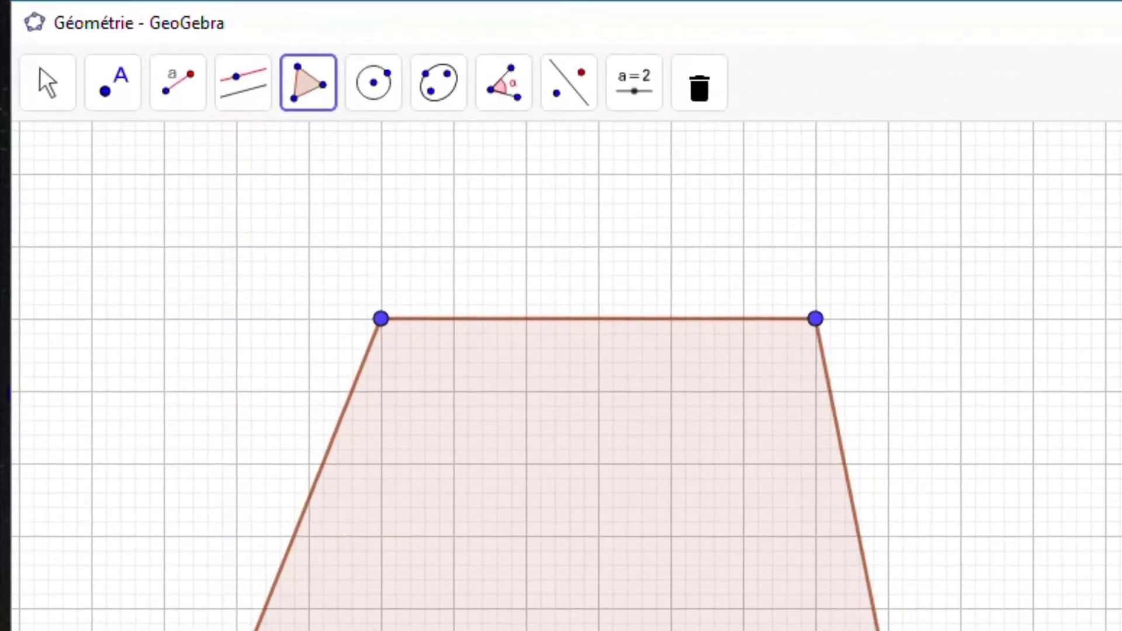
- Construct a regular polygon with 6 vertices on a 3-square horizontal side right of the trapezoid, and move it about 6 squares down
click(308, 82)
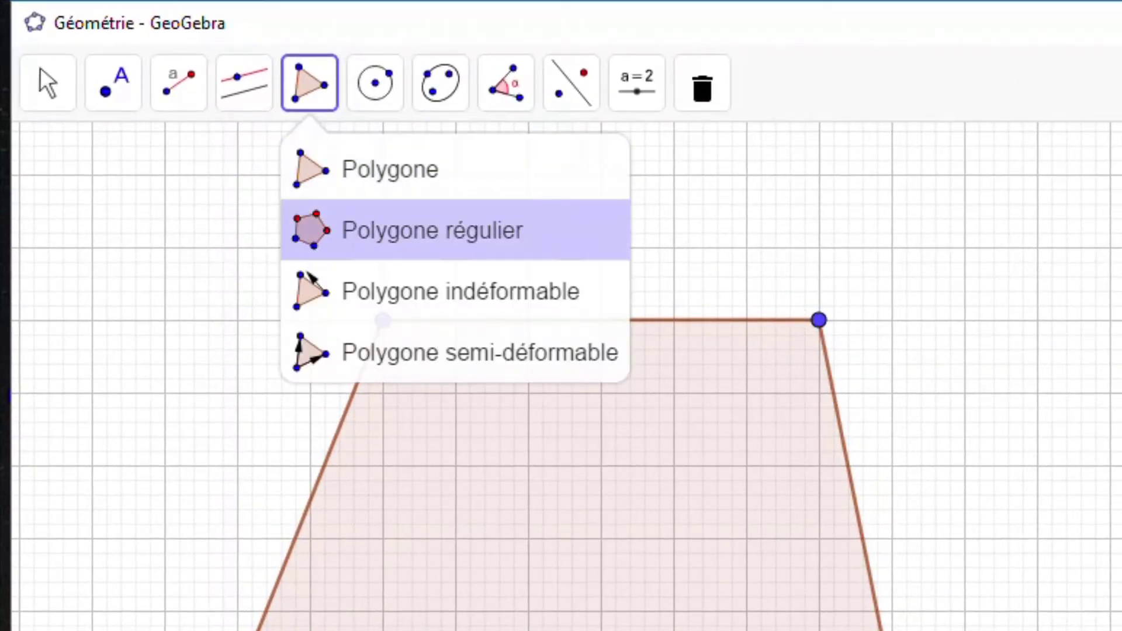
click(432, 230)
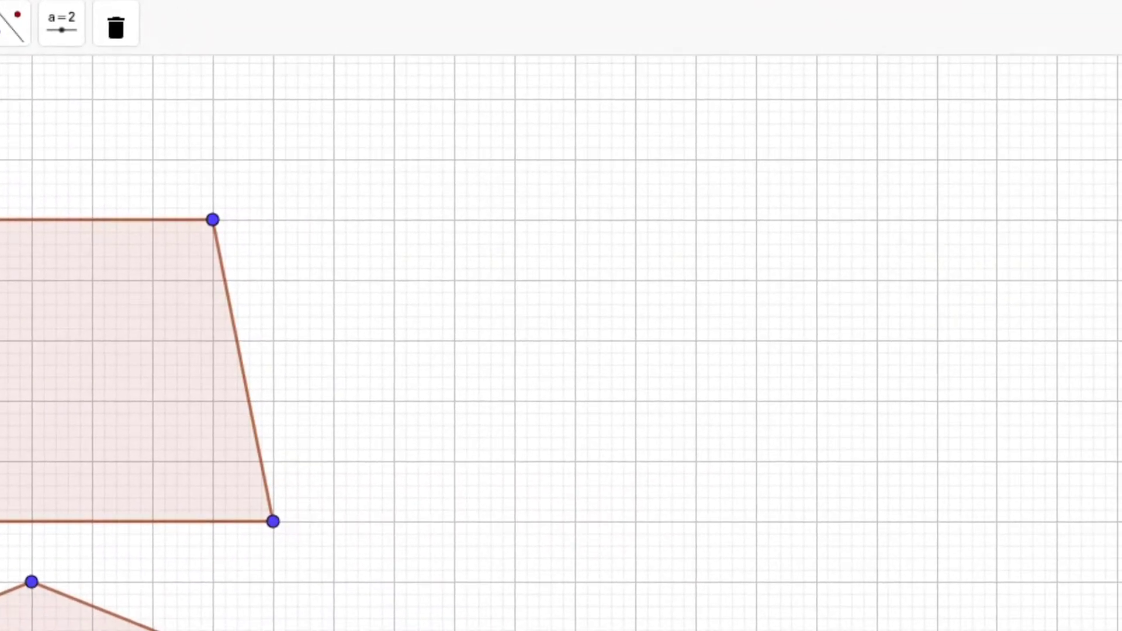
click(454, 220)
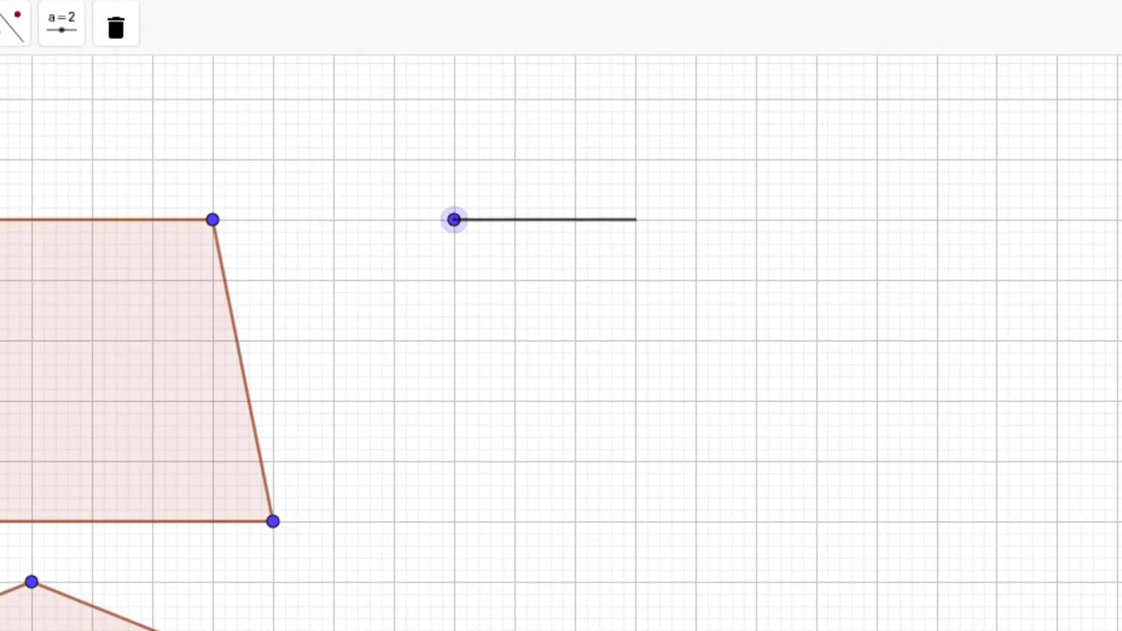
click(634, 220)
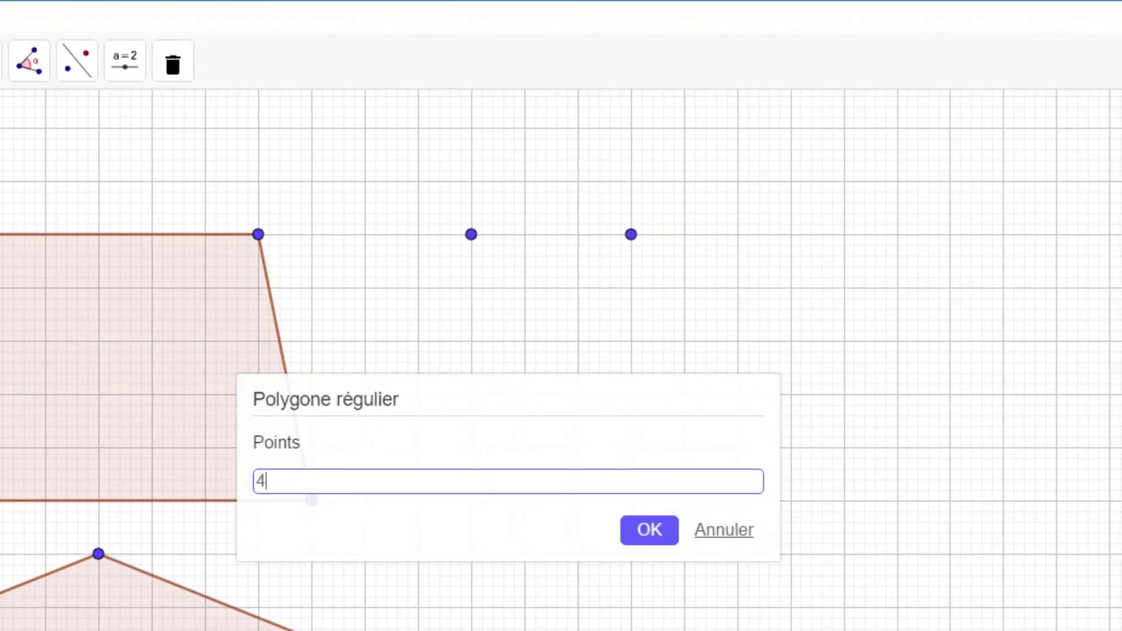
key(BackSpace)
text(6)
key(Return)
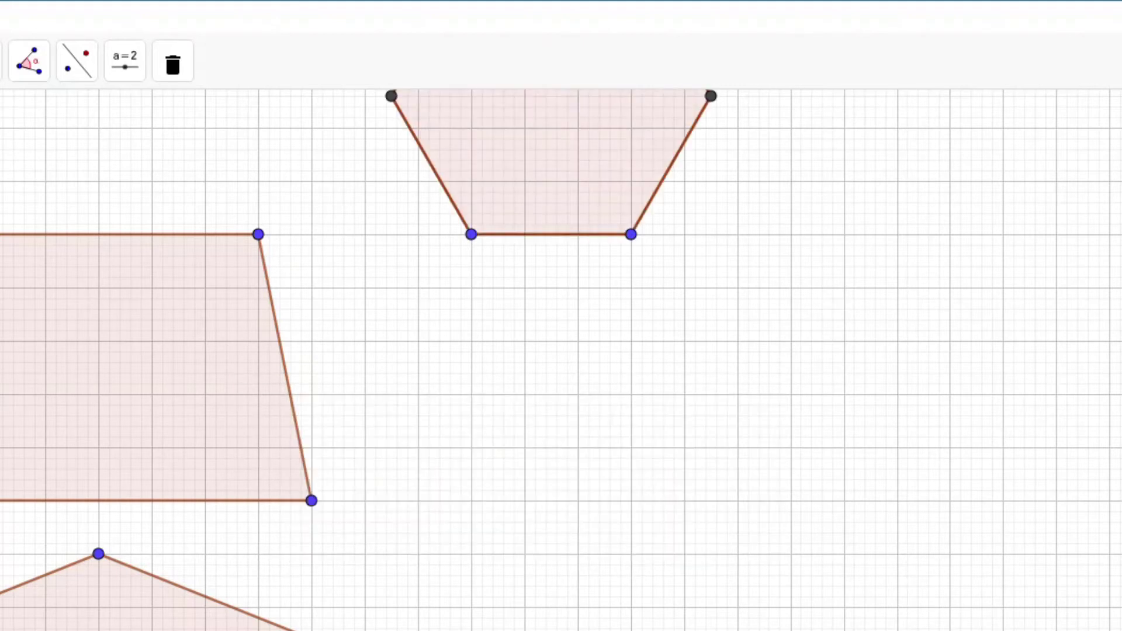
drag(552, 164, 545, 310)
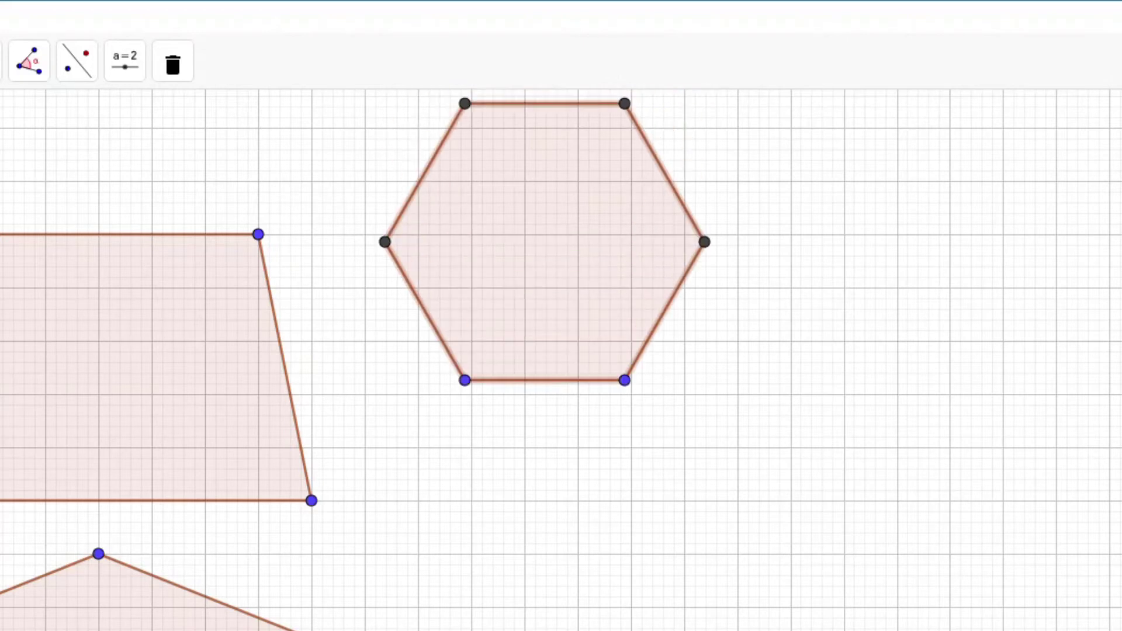
drag(545, 241, 551, 416)
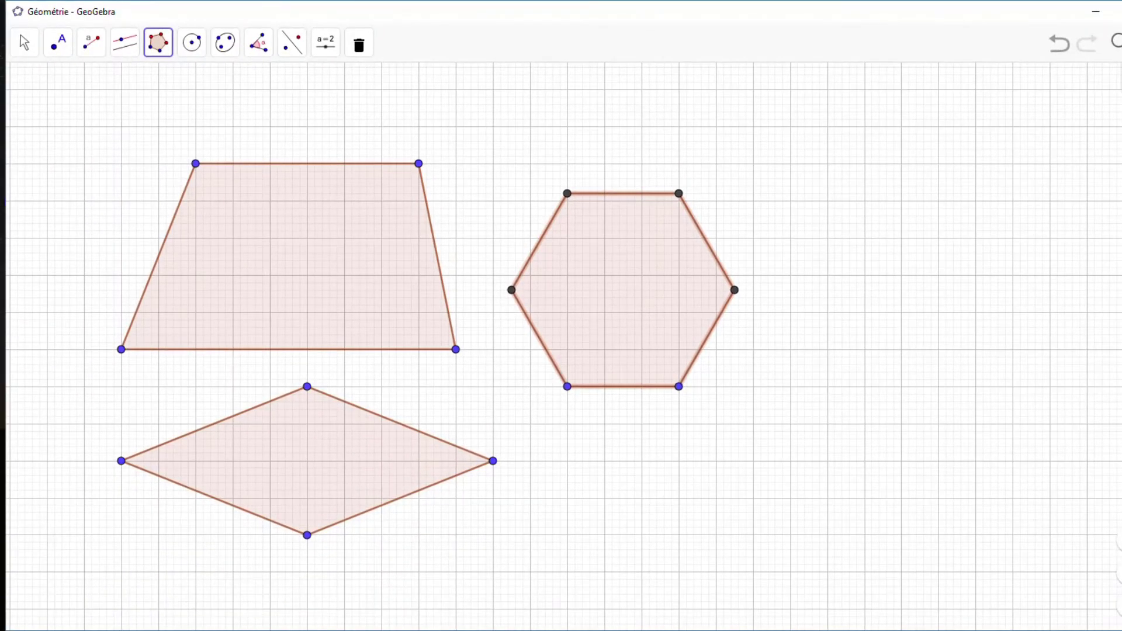
- Erase the regular hexagon together with its two defining points
click(359, 43)
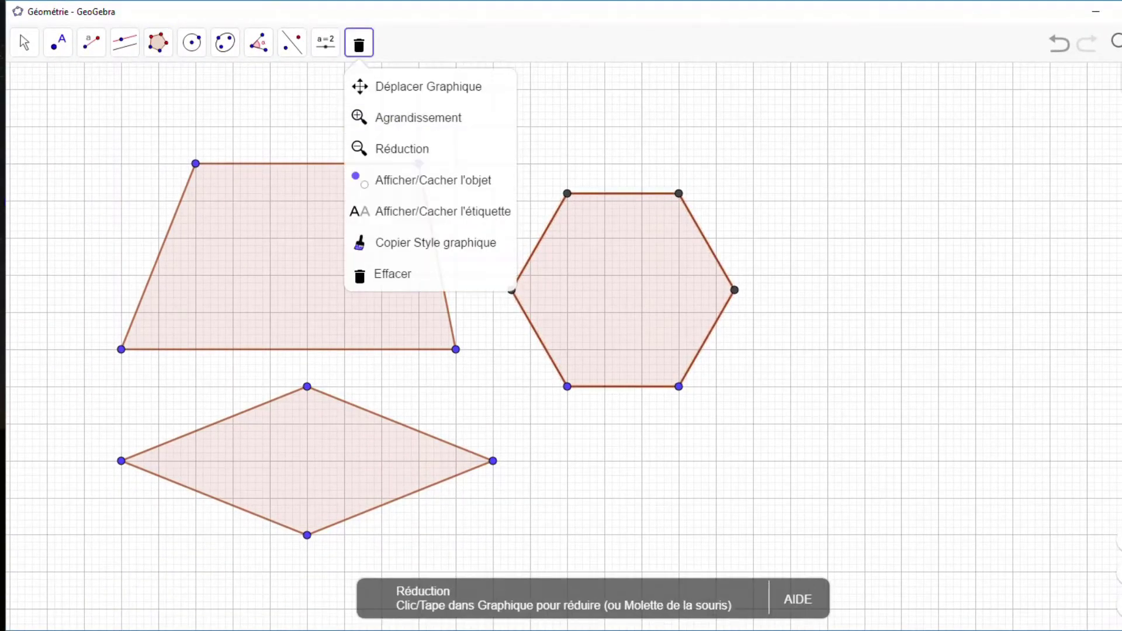
click(393, 274)
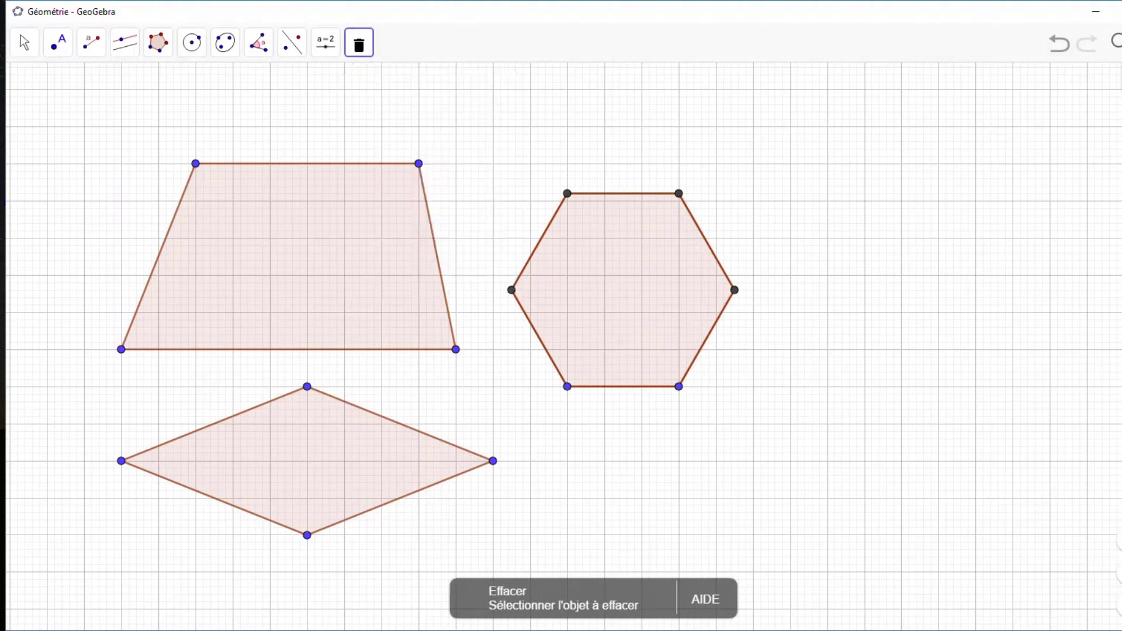
click(651, 325)
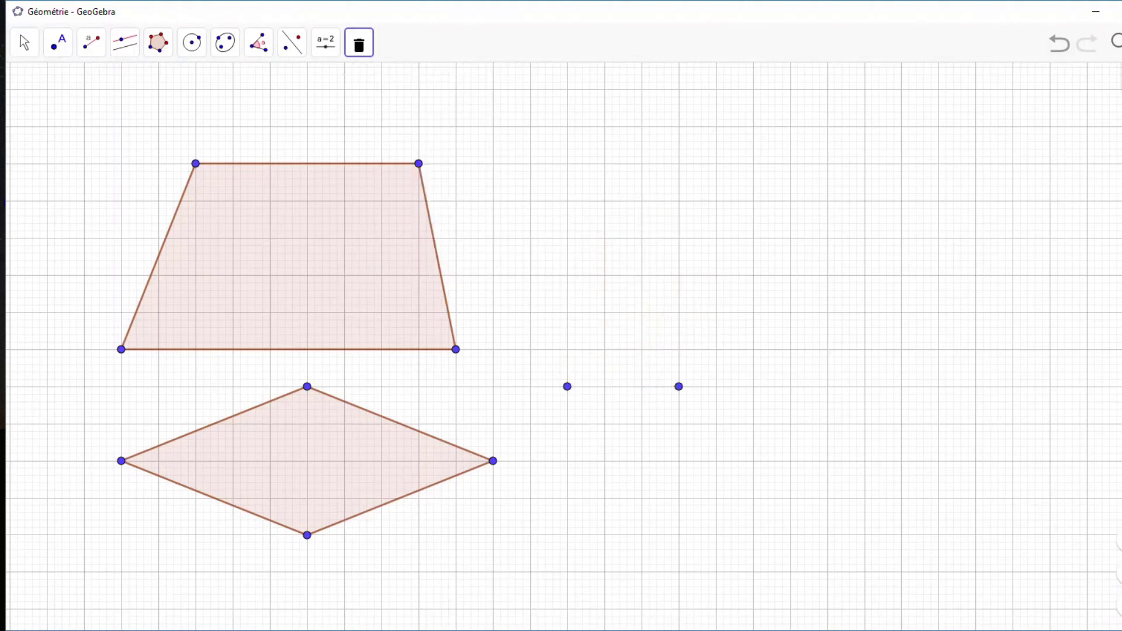
click(567, 386)
click(679, 386)
- Erase the rhombus by deleting its four vertices
click(492, 461)
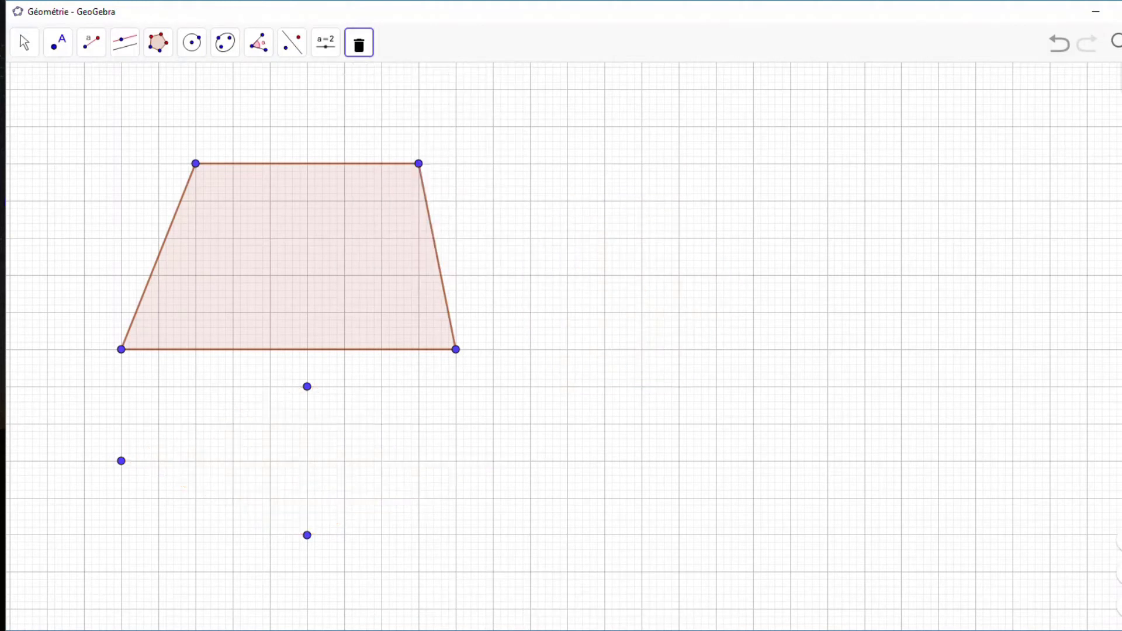
click(307, 386)
click(121, 462)
click(307, 536)
click(157, 42)
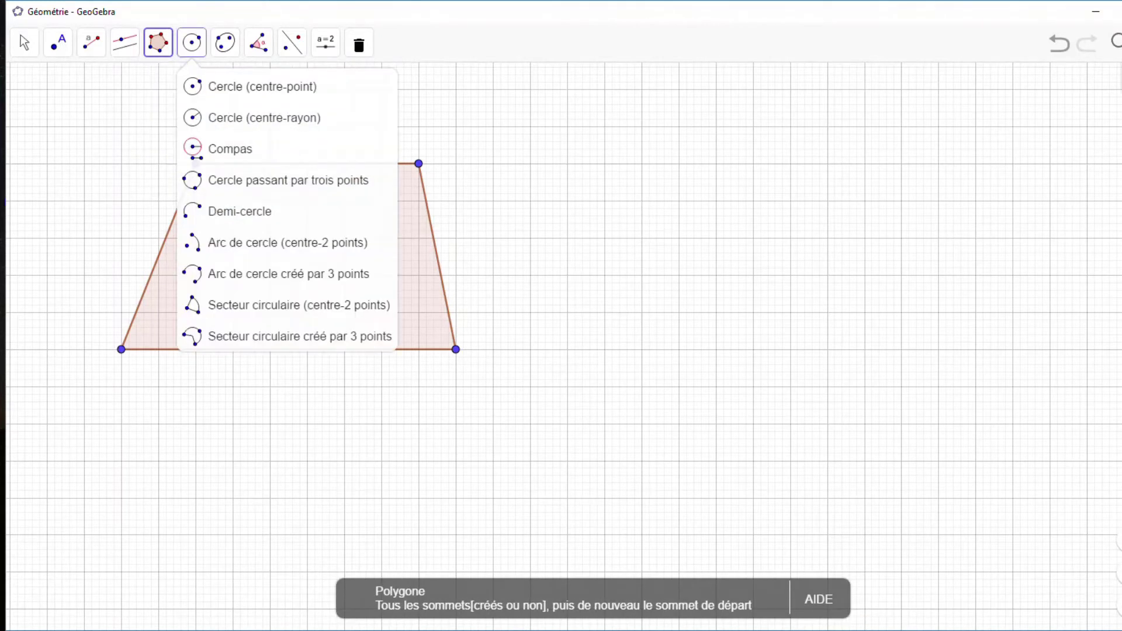
click(192, 43)
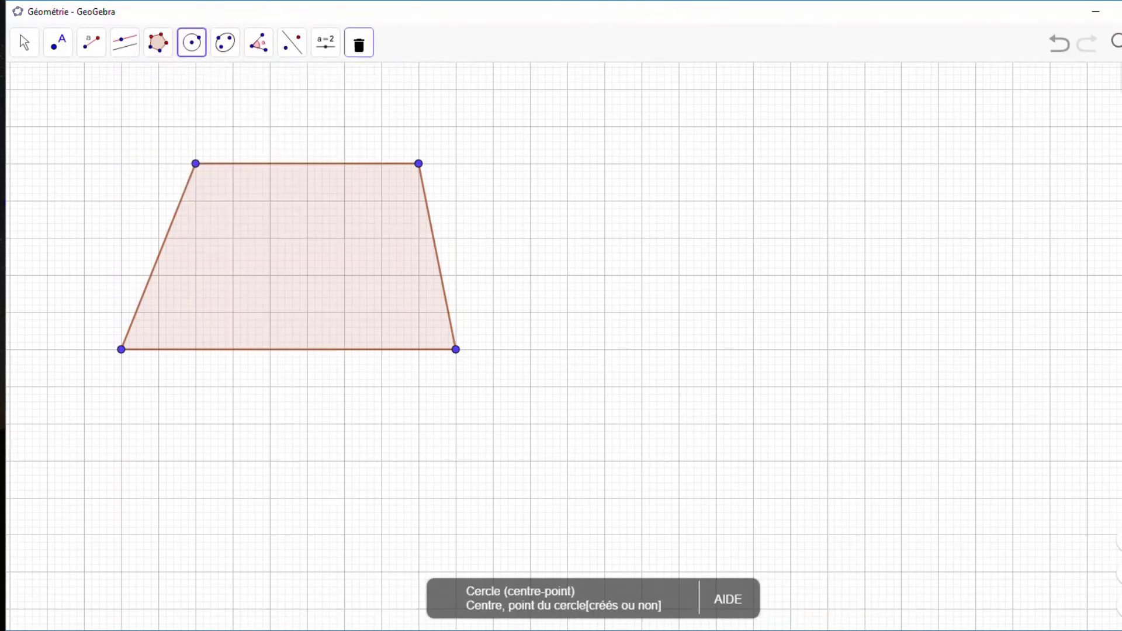
click(359, 45)
- Draw a center-point circle centered on the trapezoid's lower-right vertex and passing through its upper-right vertex
mouse_move(192, 42)
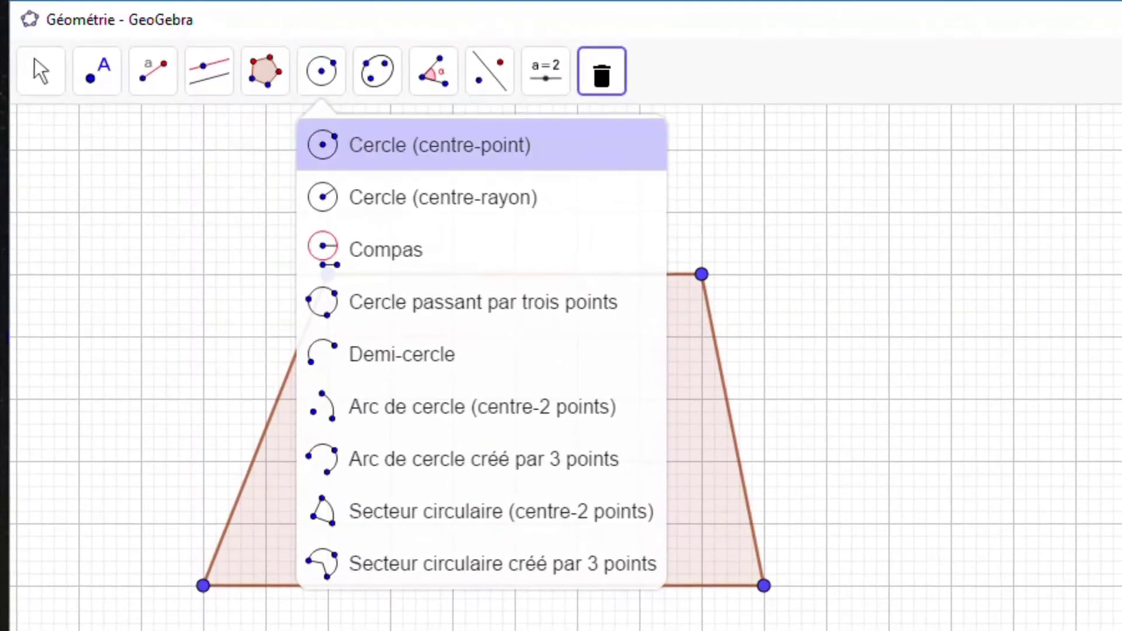
click(321, 71)
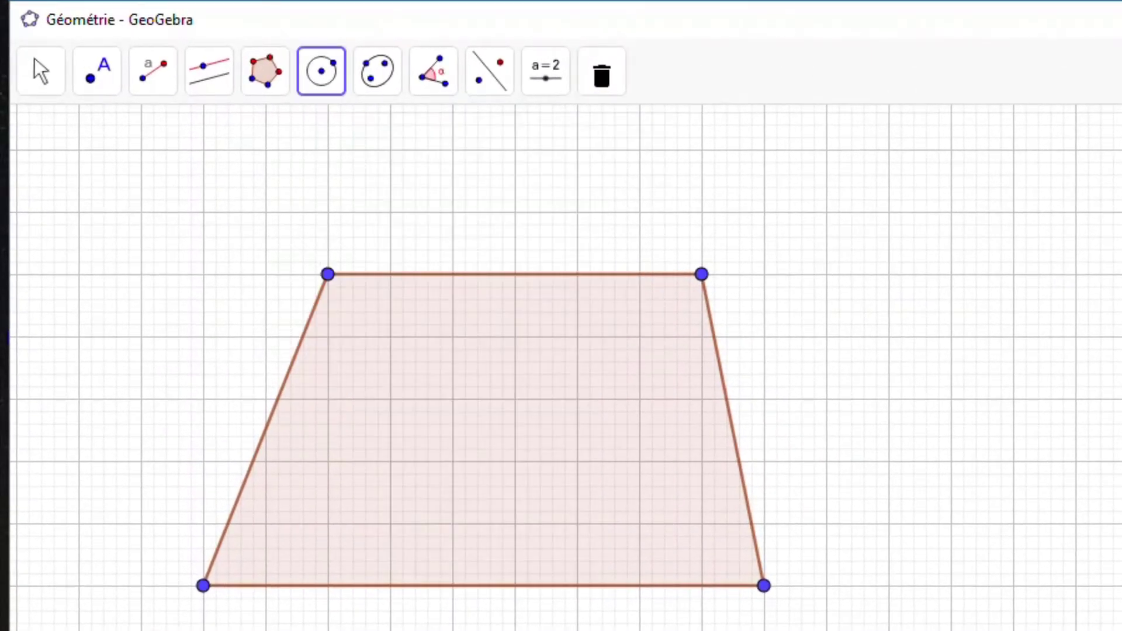
click(764, 586)
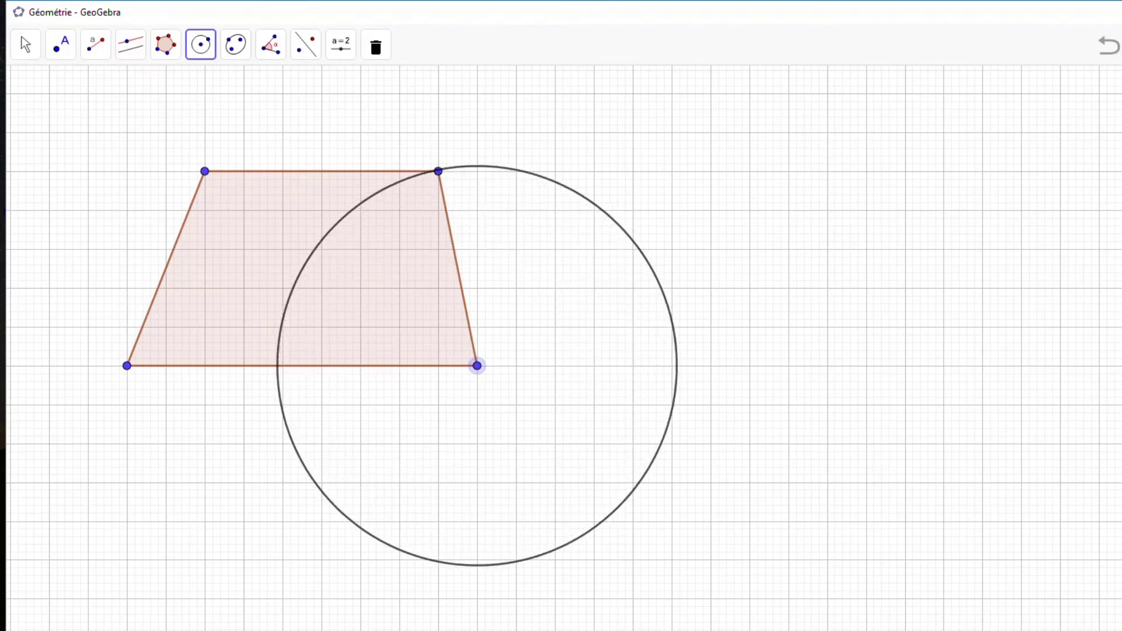
click(676, 379)
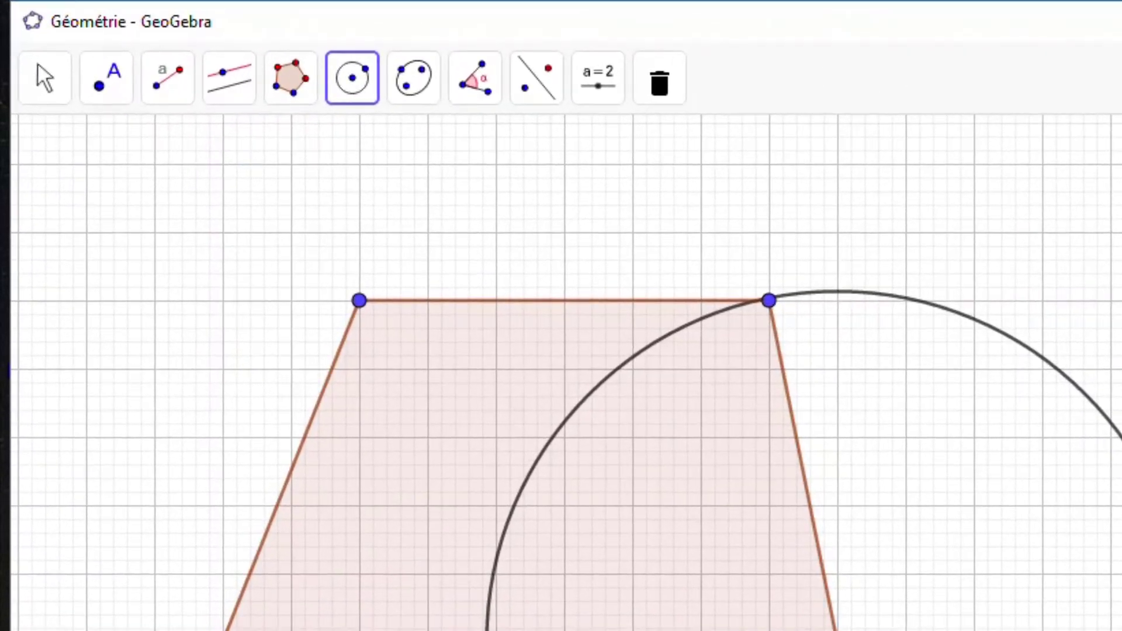
- Draw a center-radius circle of radius 5 centered on the trapezoid's upper-left vertex
click(200, 45)
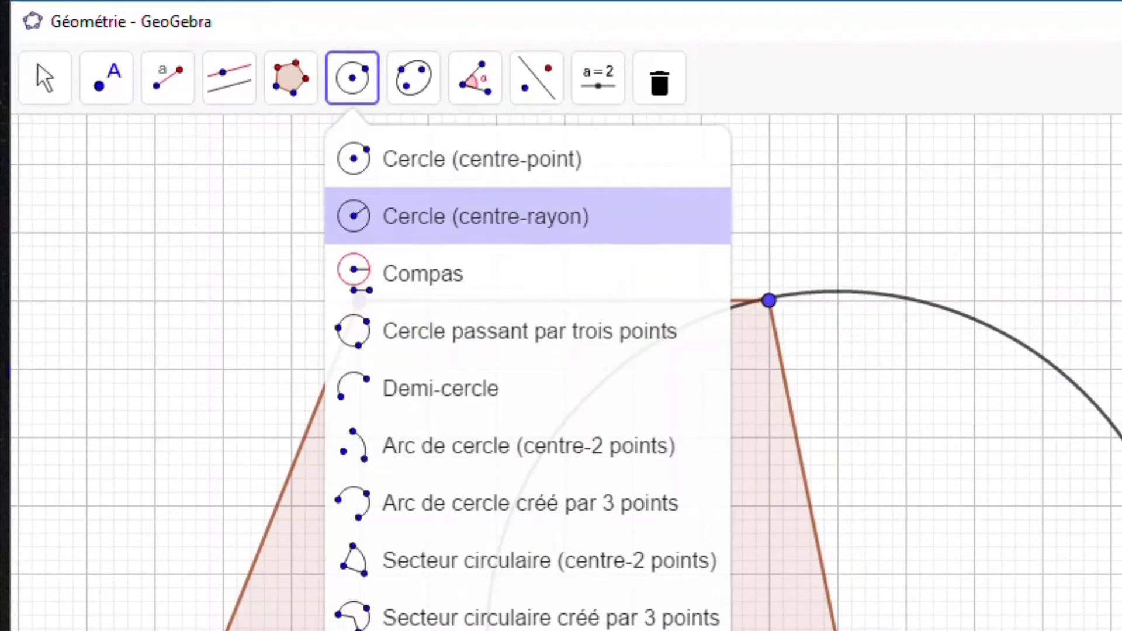
click(485, 216)
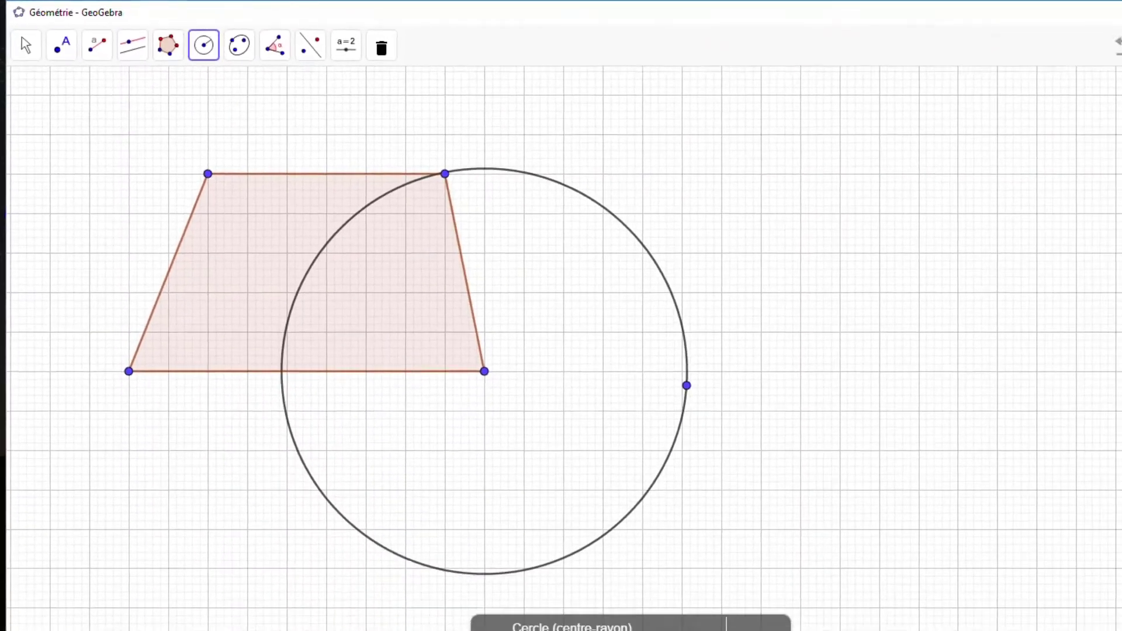
click(477, 366)
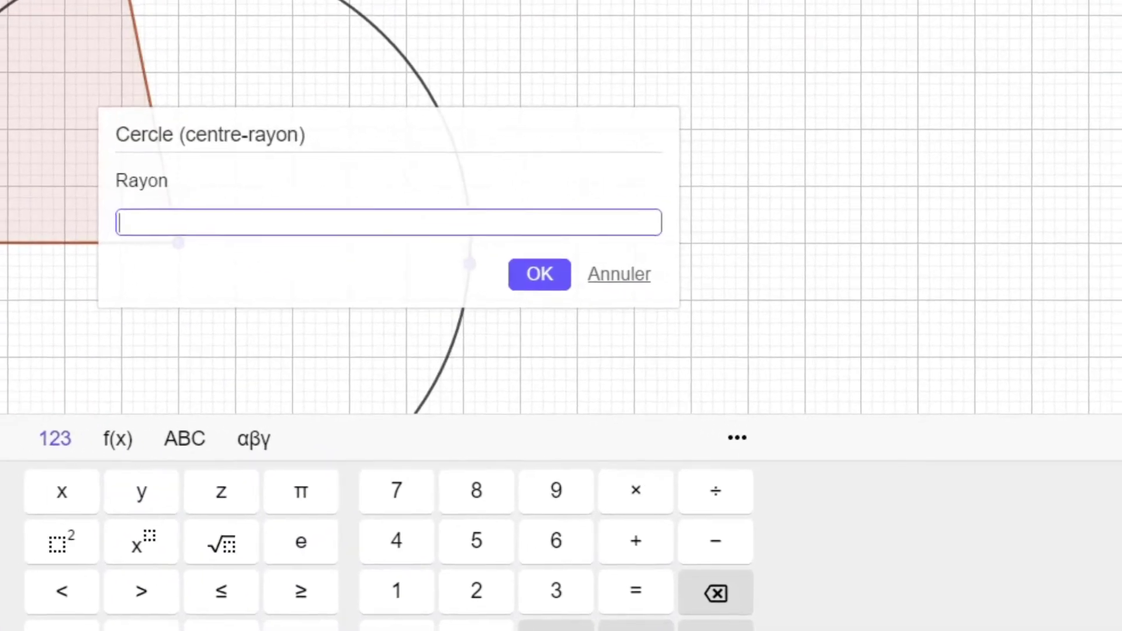
text(5)
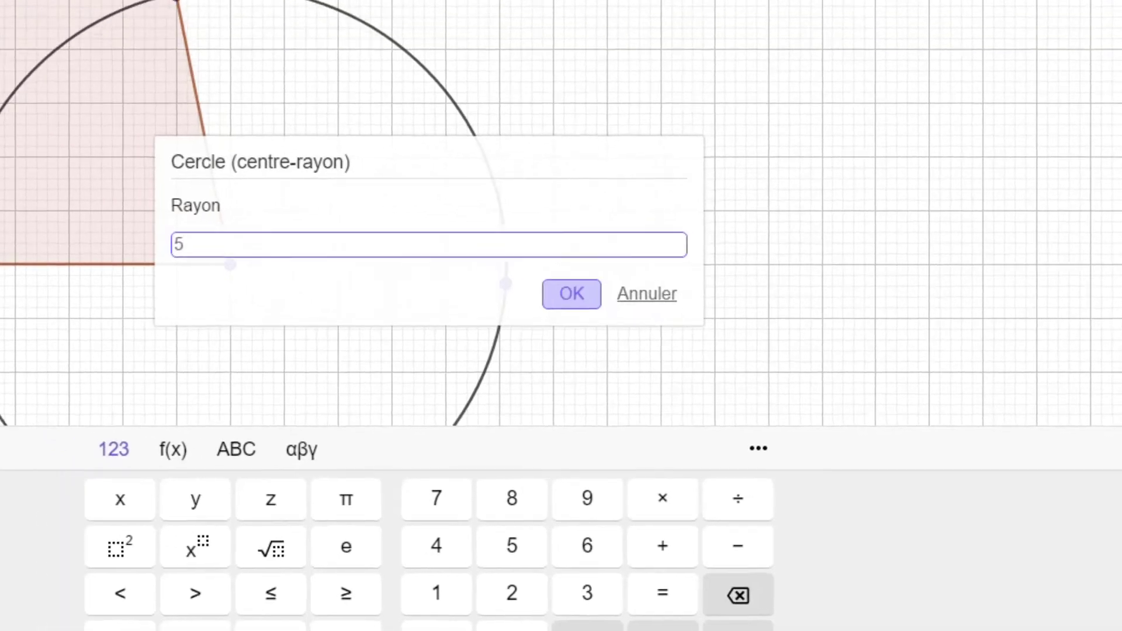
key(Return)
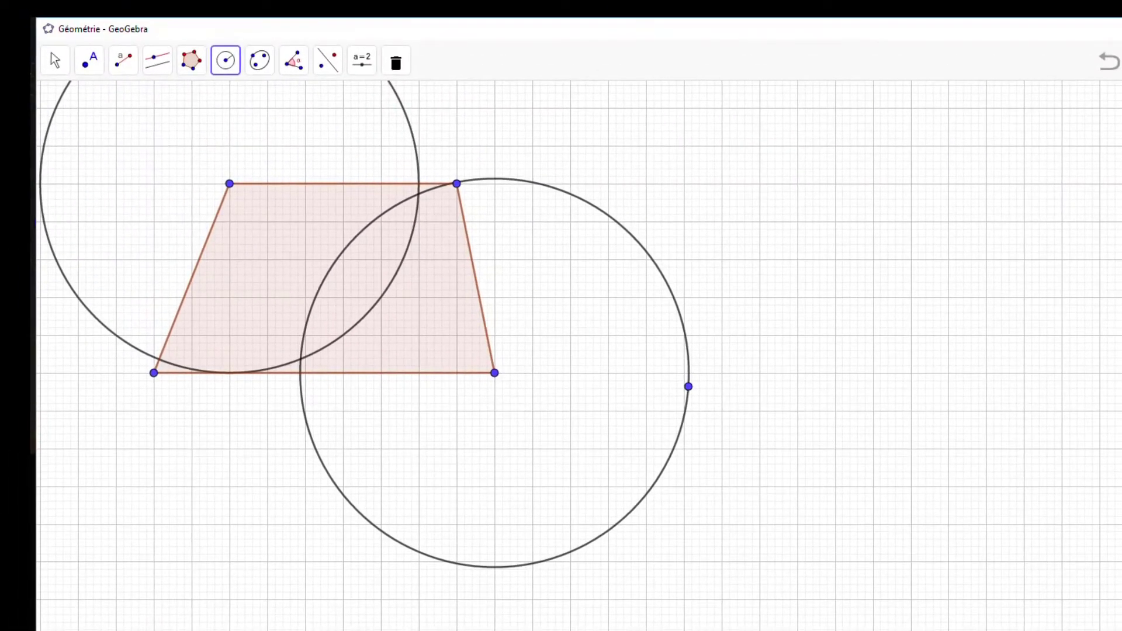
- With the Compass tool, copy the radius between the trapezoid's lower-right vertex and the free point on its circle, centering the new circle on that free point
click(225, 60)
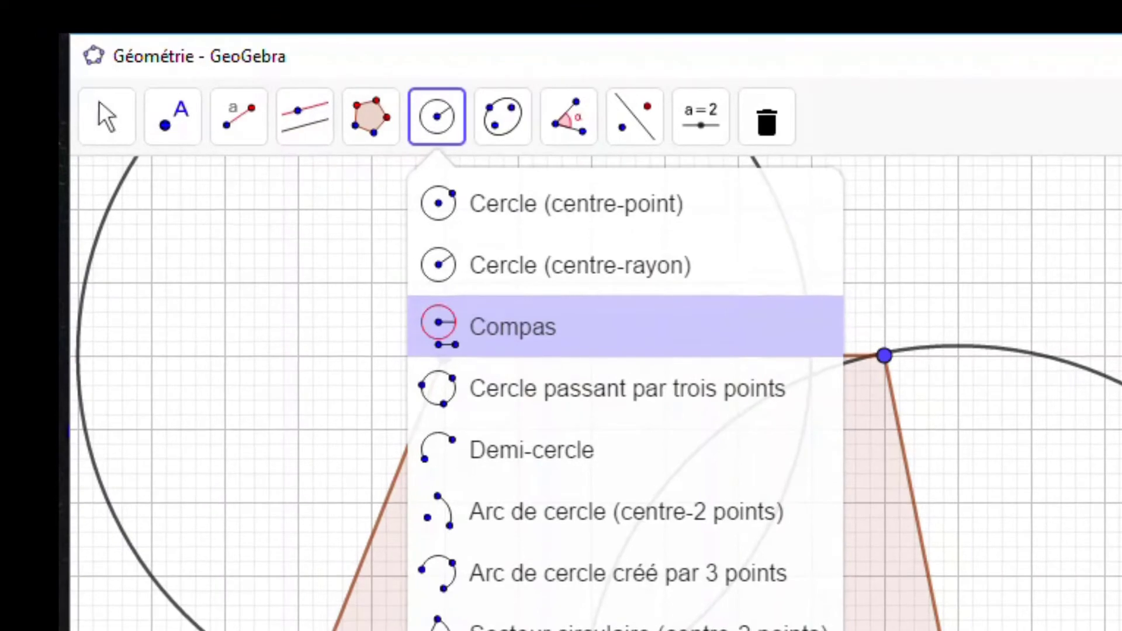
click(512, 327)
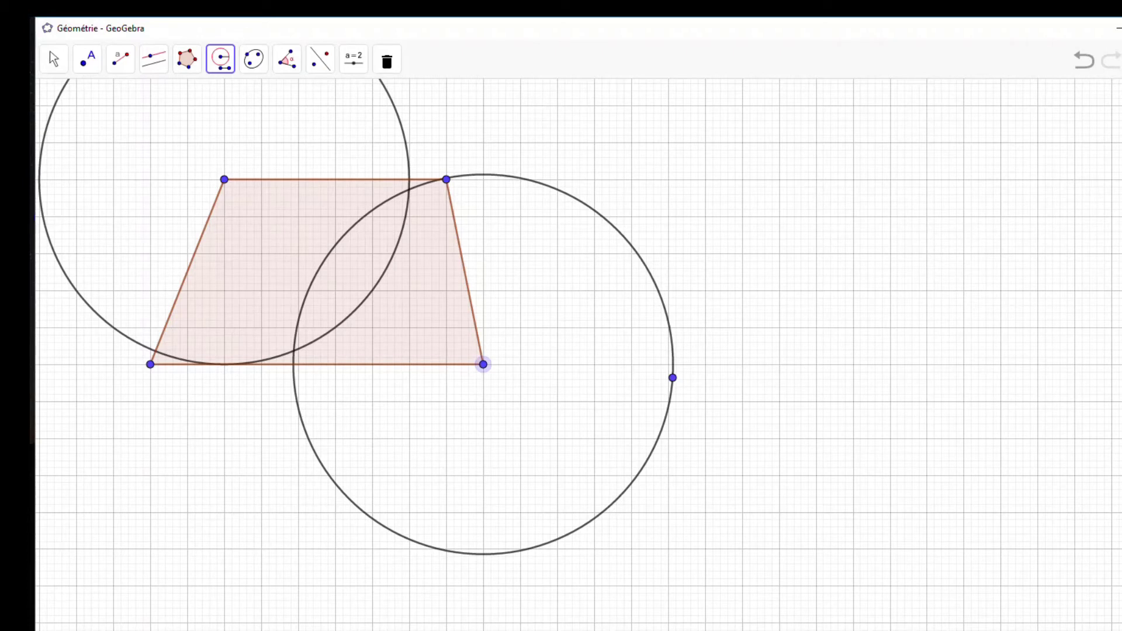
click(221, 59)
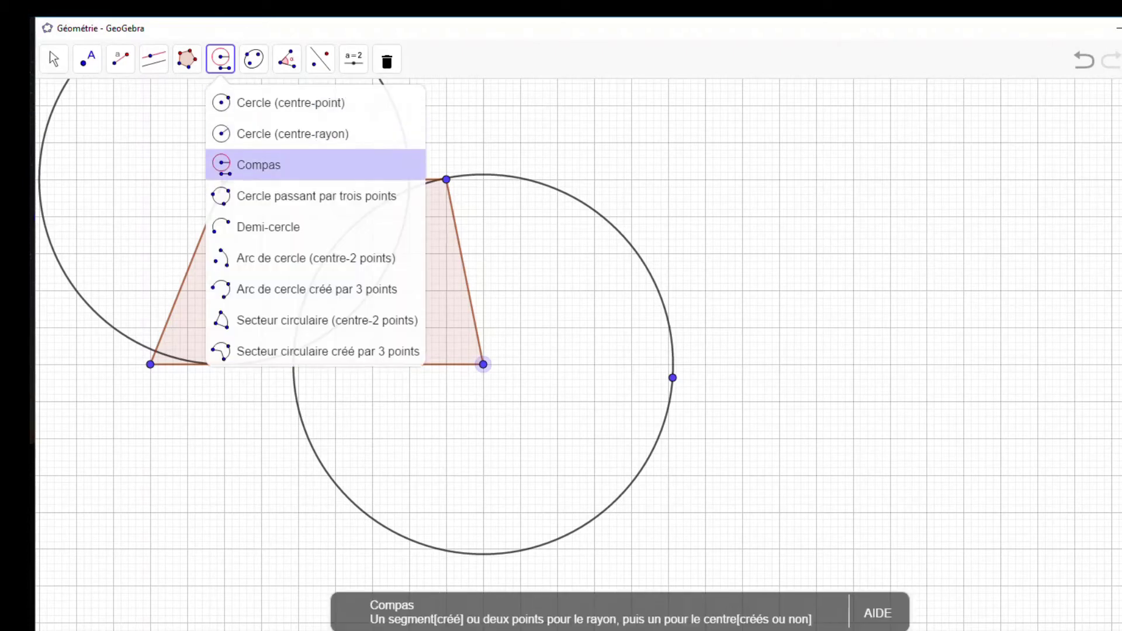
click(258, 165)
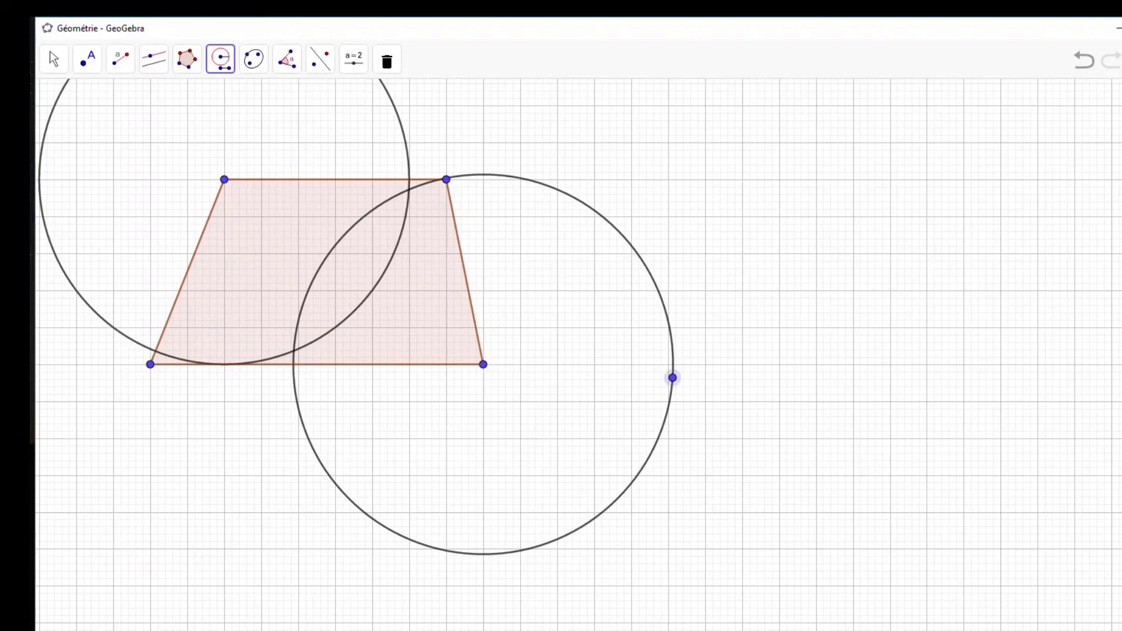
click(483, 364)
click(482, 365)
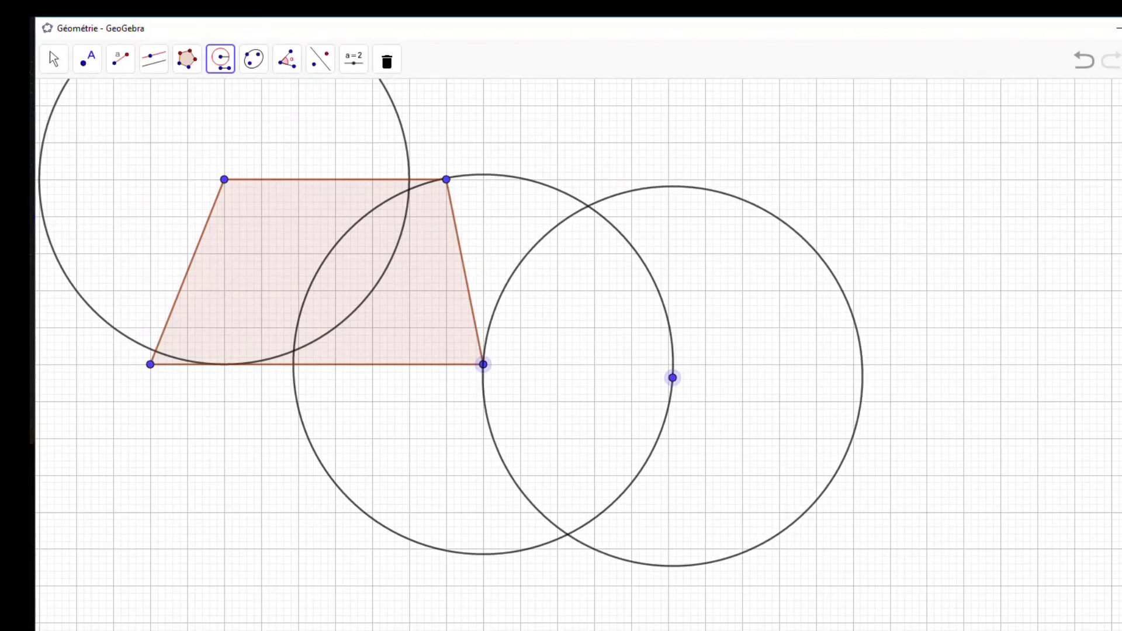
click(673, 378)
click(221, 59)
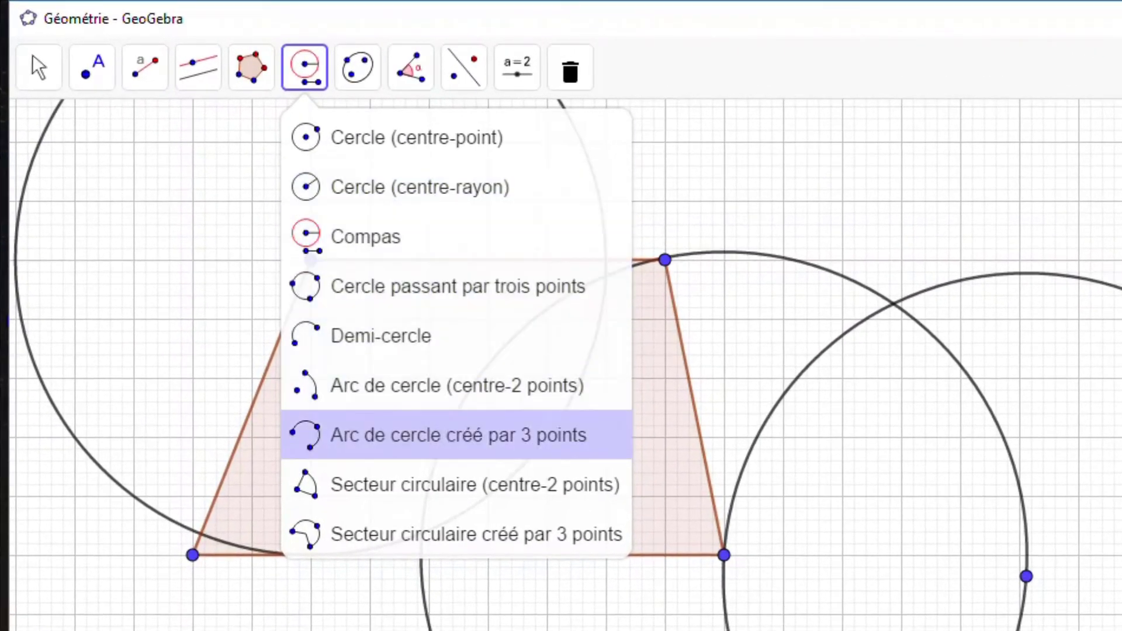
mouse_move(358, 67)
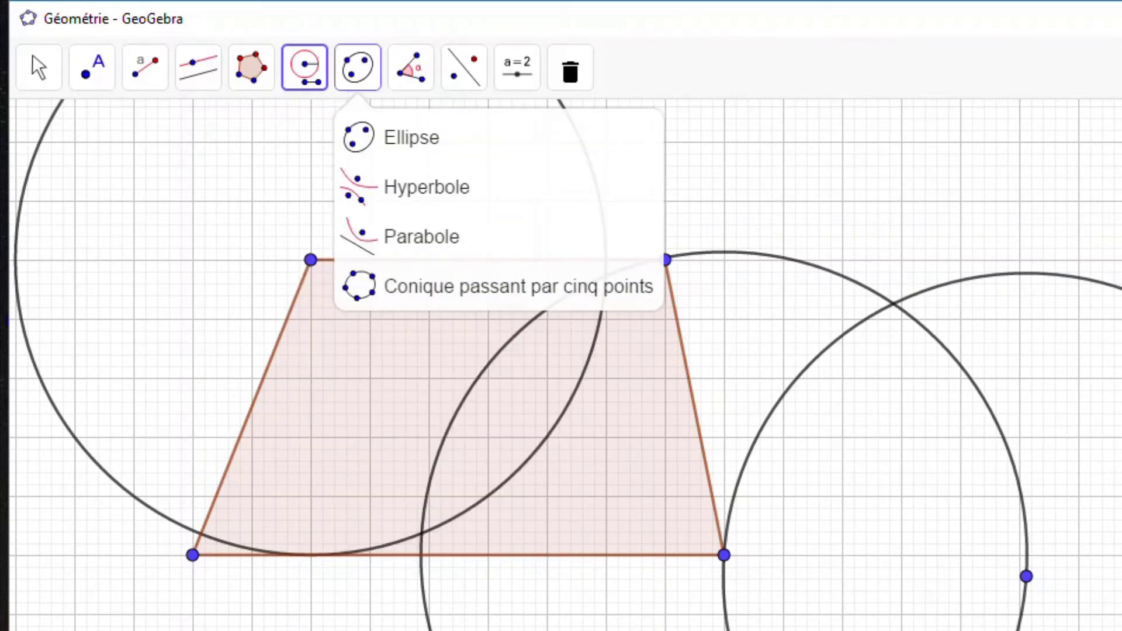
- Erase the circles and the trapezoid by deleting all their points, leaving the drawing area empty
click(571, 68)
click(571, 430)
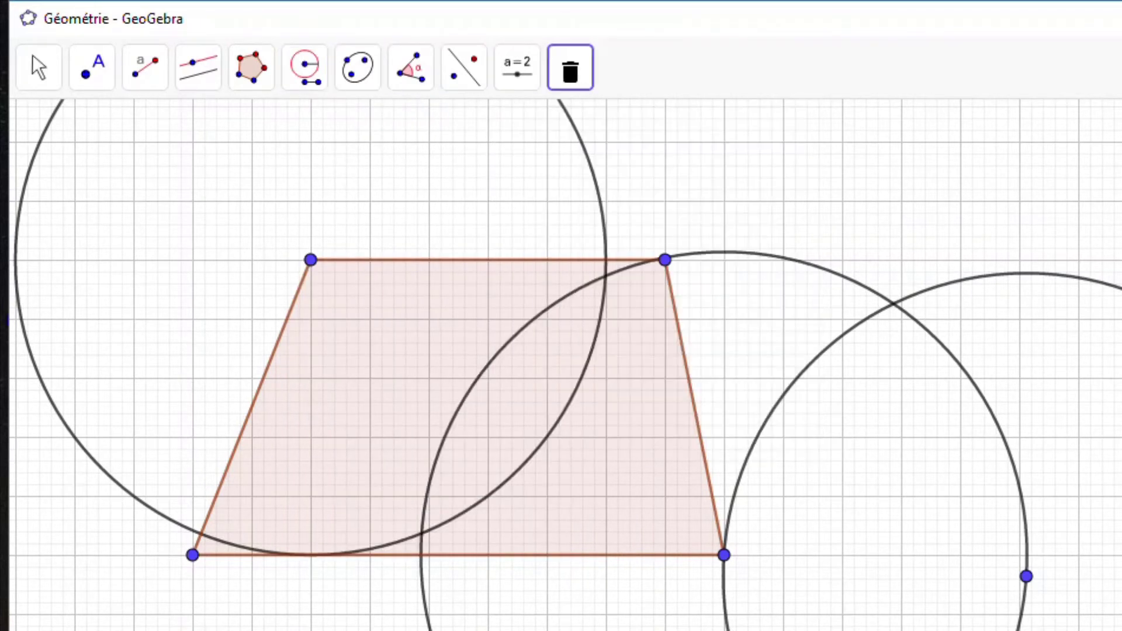
click(1026, 576)
click(724, 555)
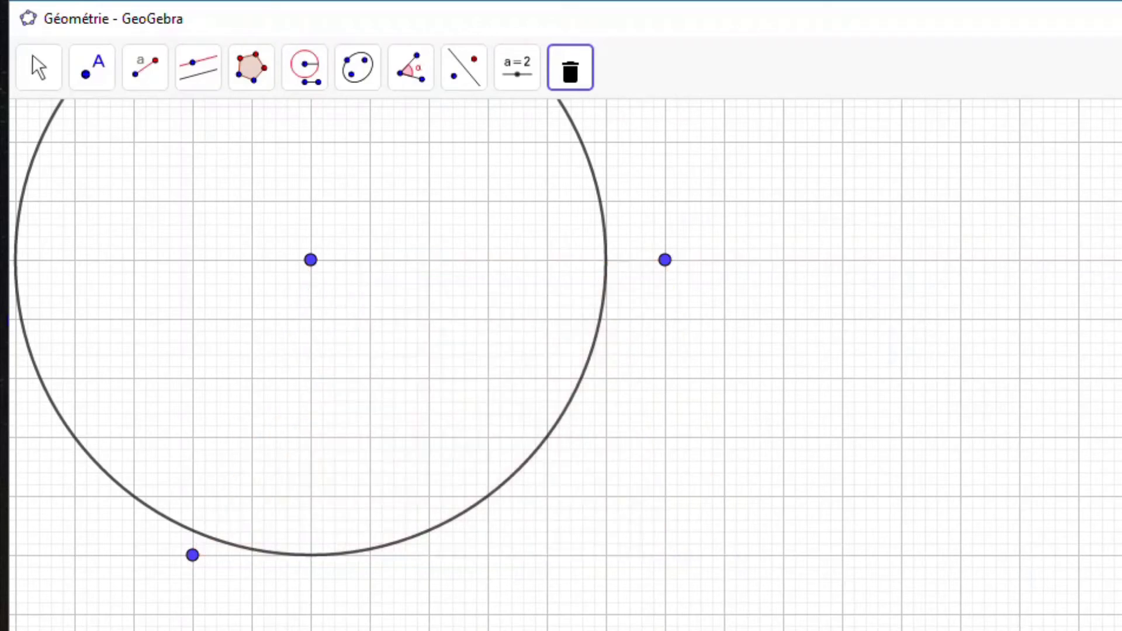
key(ctrl+z)
key(ctrl+z)
key(ctrl+z)
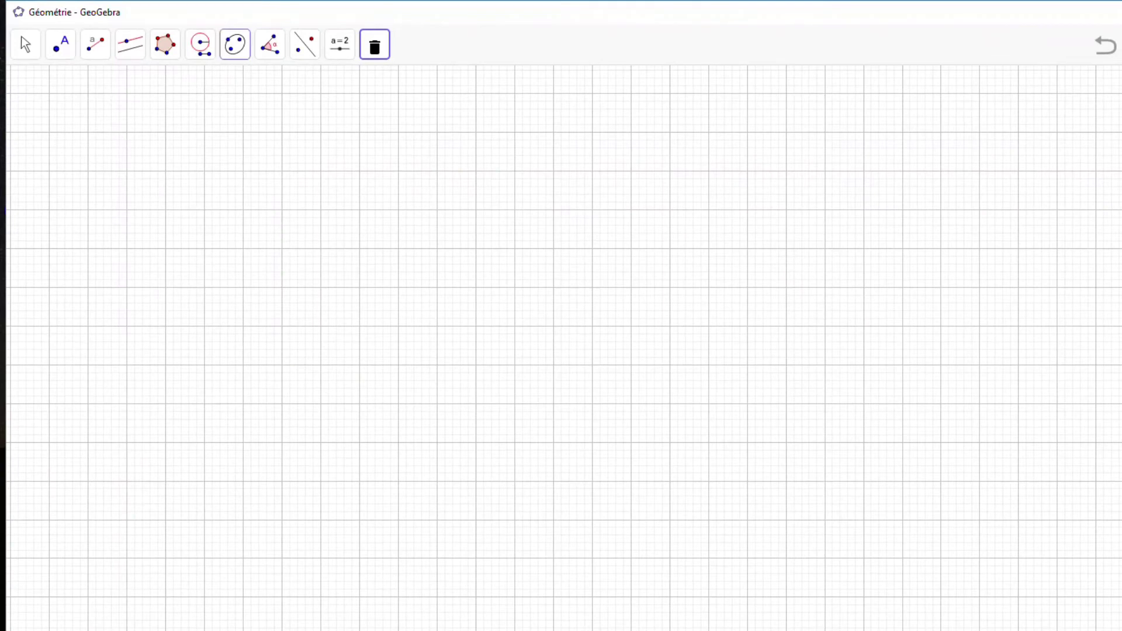
- Mark the angle defined by three new points, with its vertex 5 squares right of two outer points placed 5 squares apart vertically
click(308, 50)
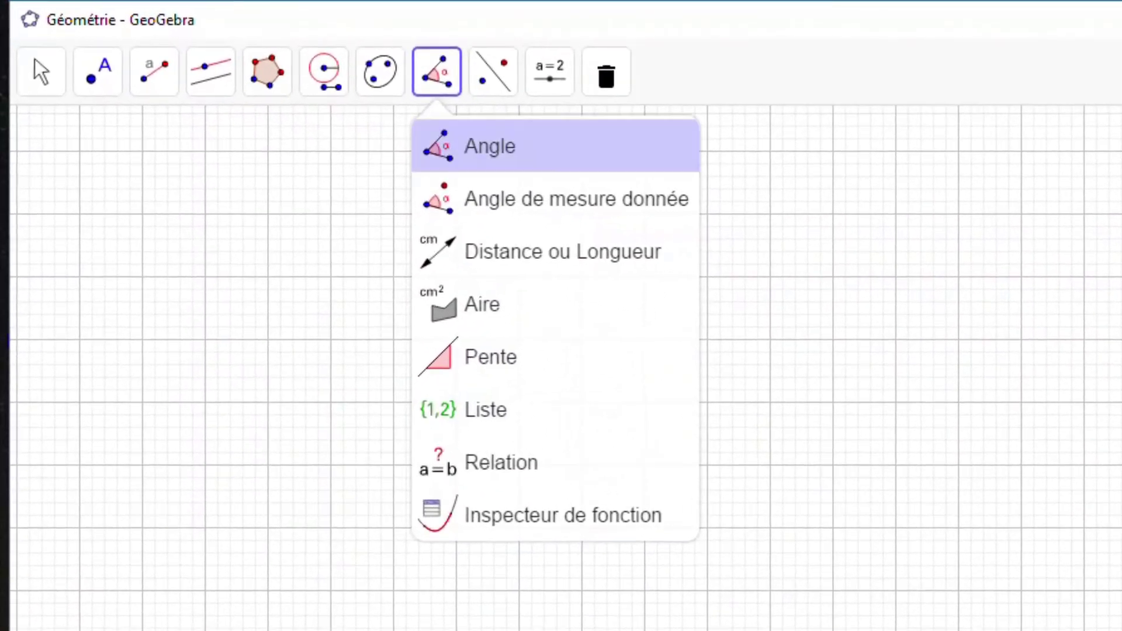
key(Escape)
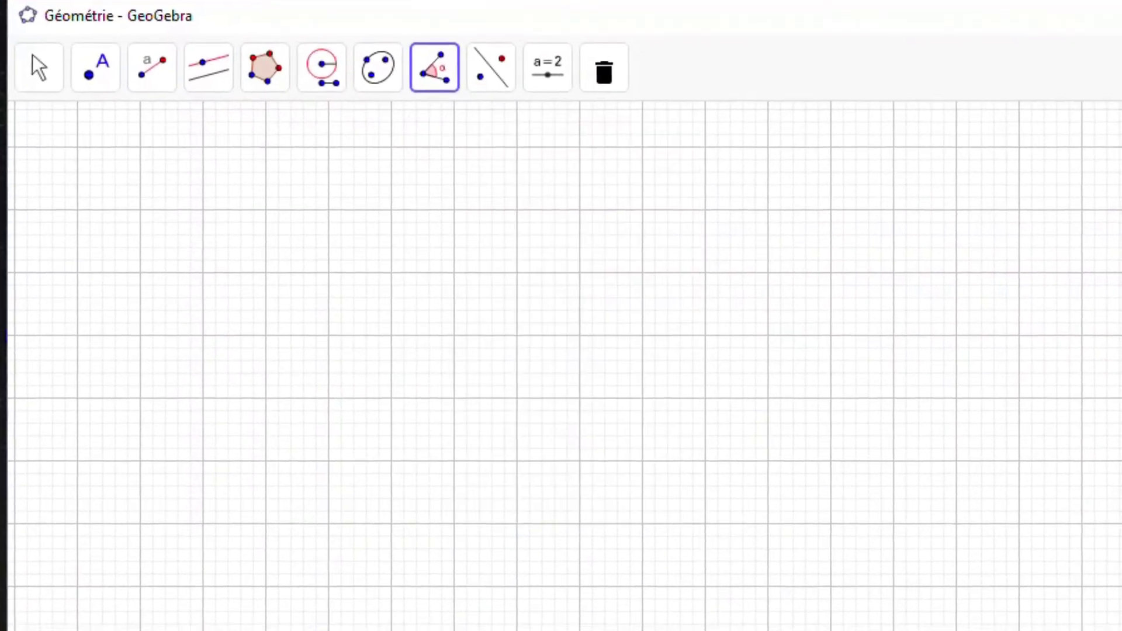
click(268, 465)
click(470, 383)
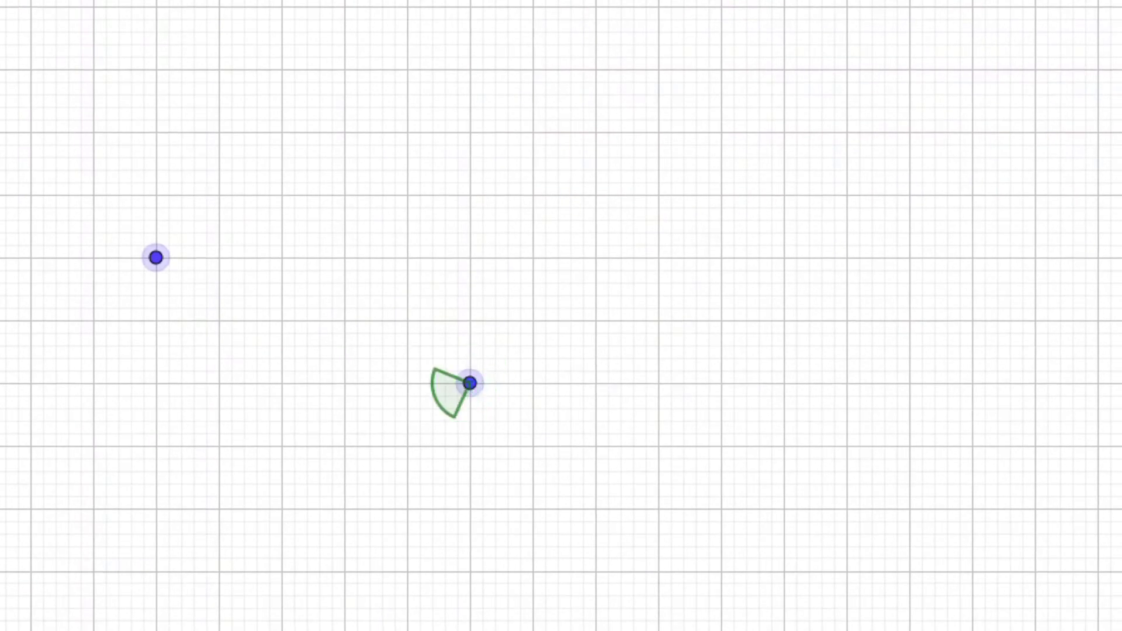
click(156, 572)
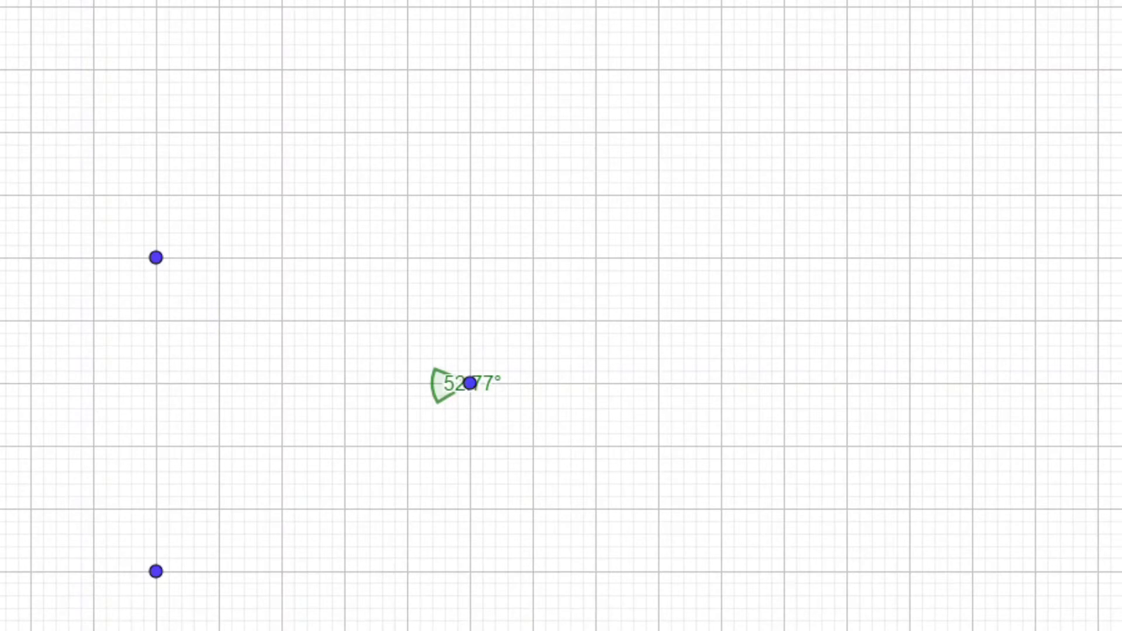
- Construct a 45° counterclockwise angle of given size from two new points 4 squares apart horizontally, with the right-hand point as vertex
click(251, 64)
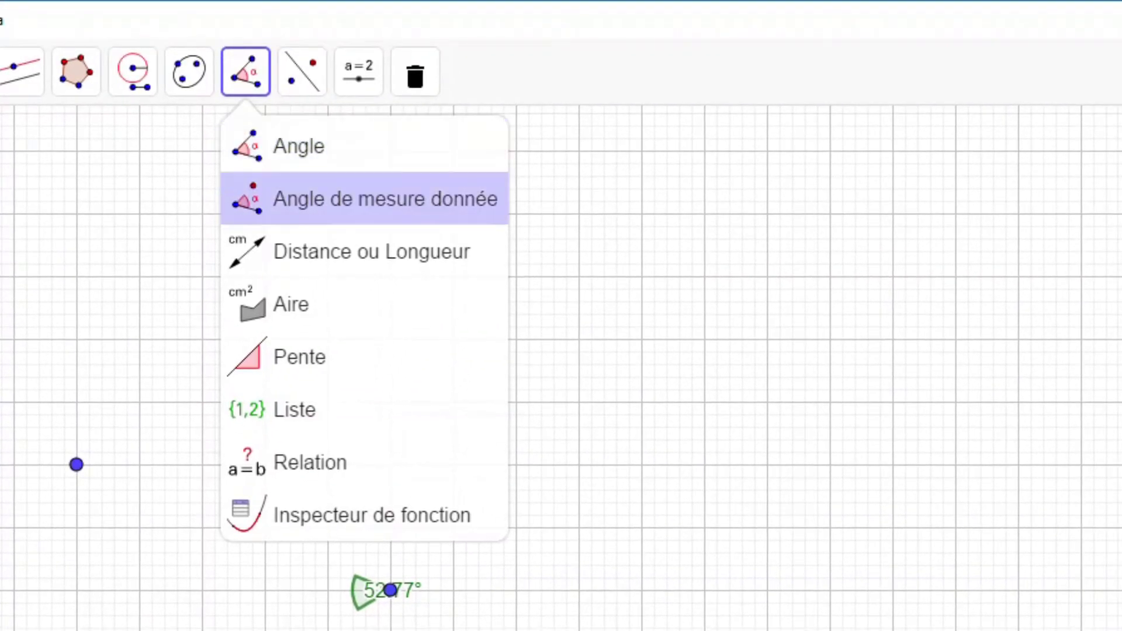
click(363, 199)
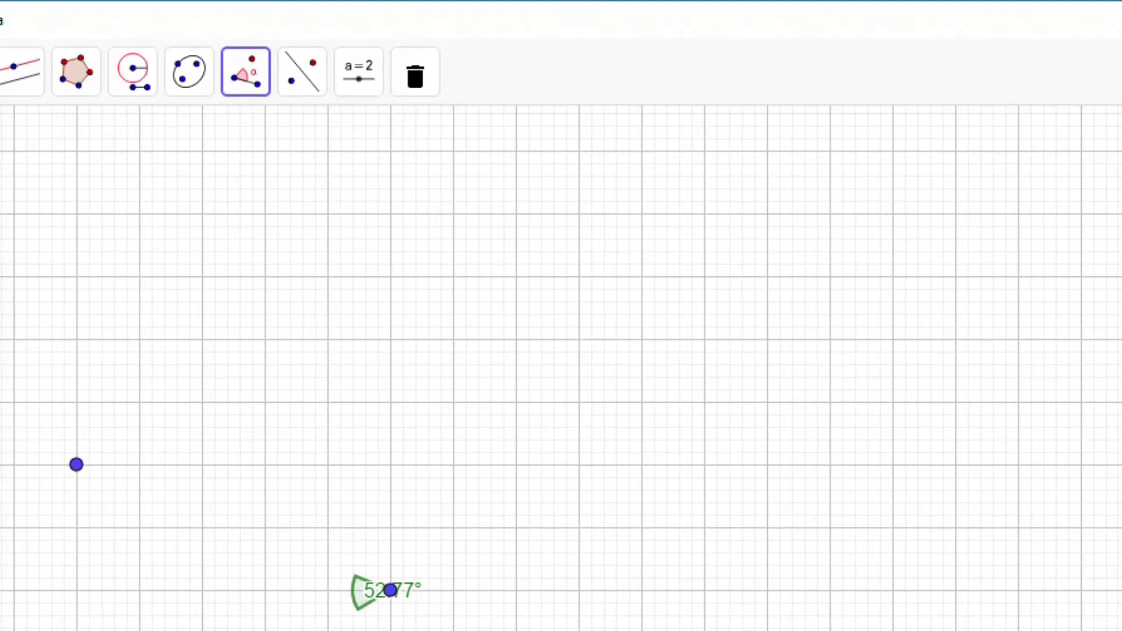
click(454, 276)
click(704, 276)
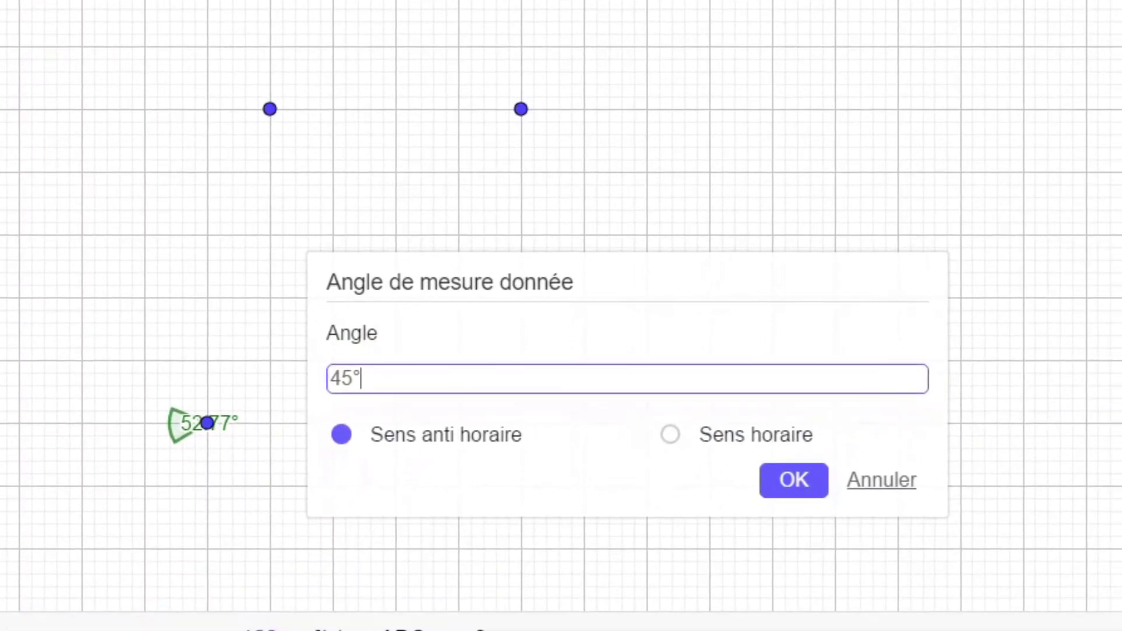
key(Return)
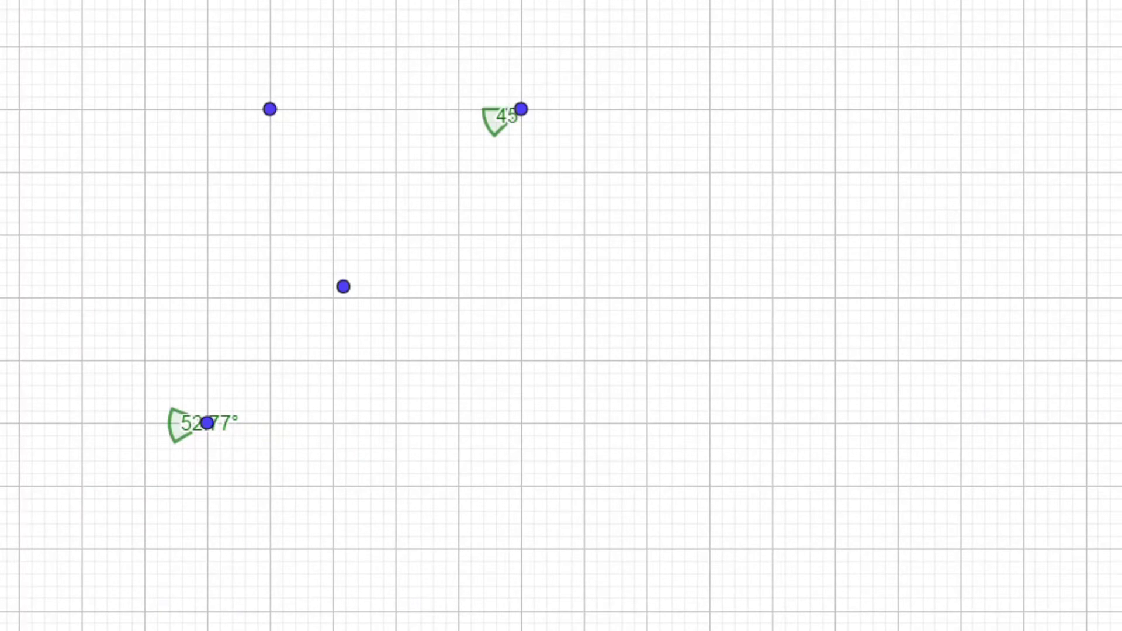
click(150, 6)
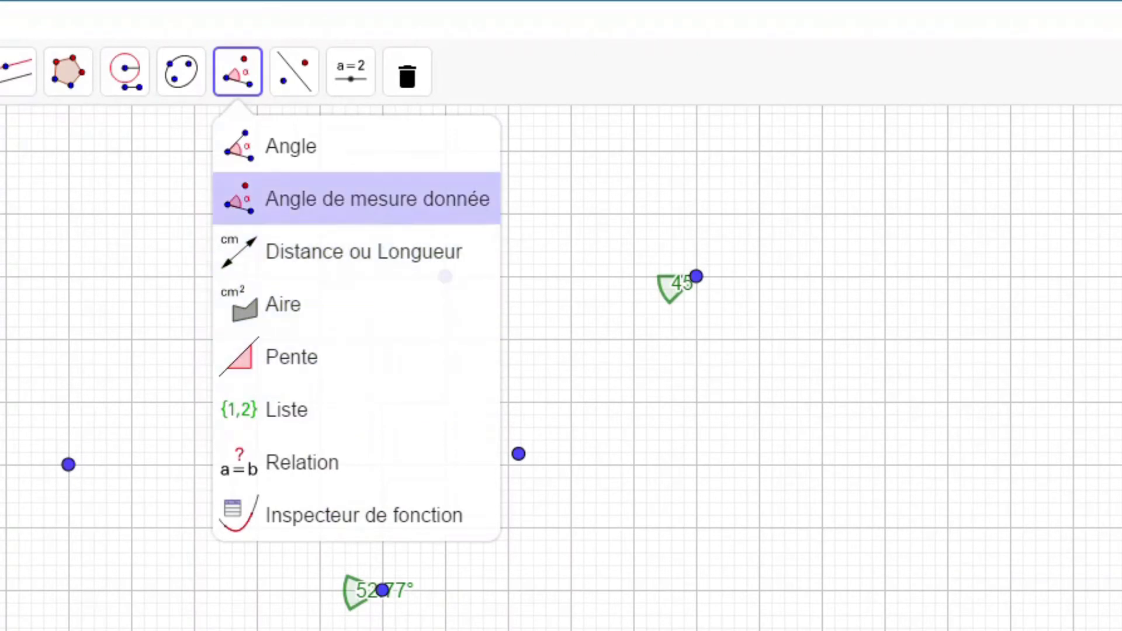
click(294, 72)
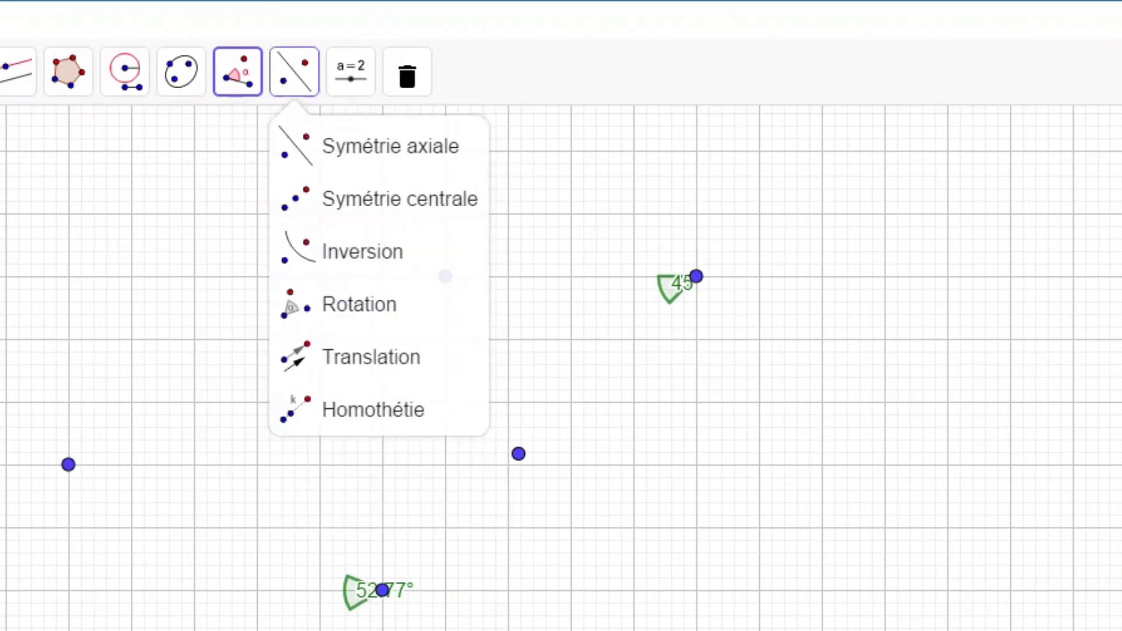
click(351, 72)
click(294, 72)
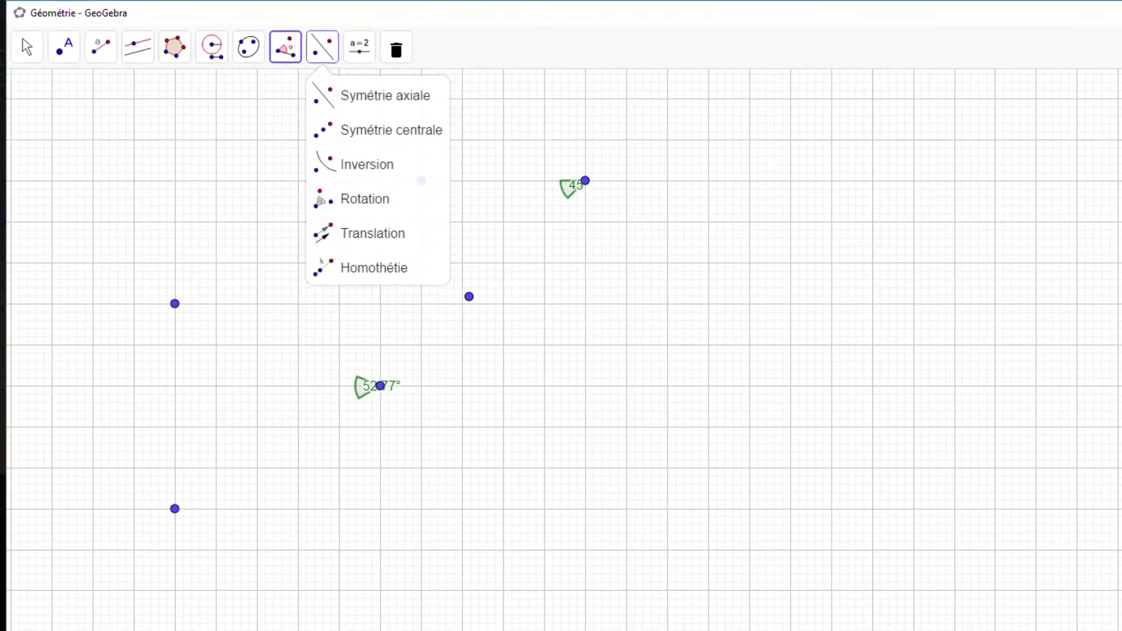
click(249, 47)
click(212, 47)
click(175, 47)
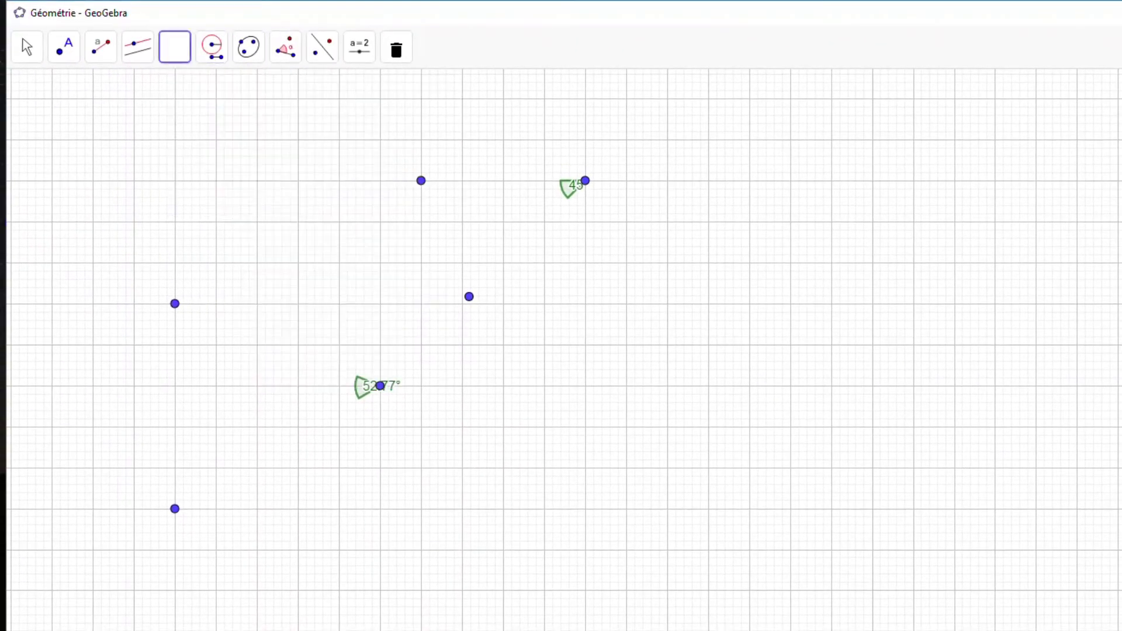
click(220, 95)
- Erase both angles and all their defining points
click(397, 47)
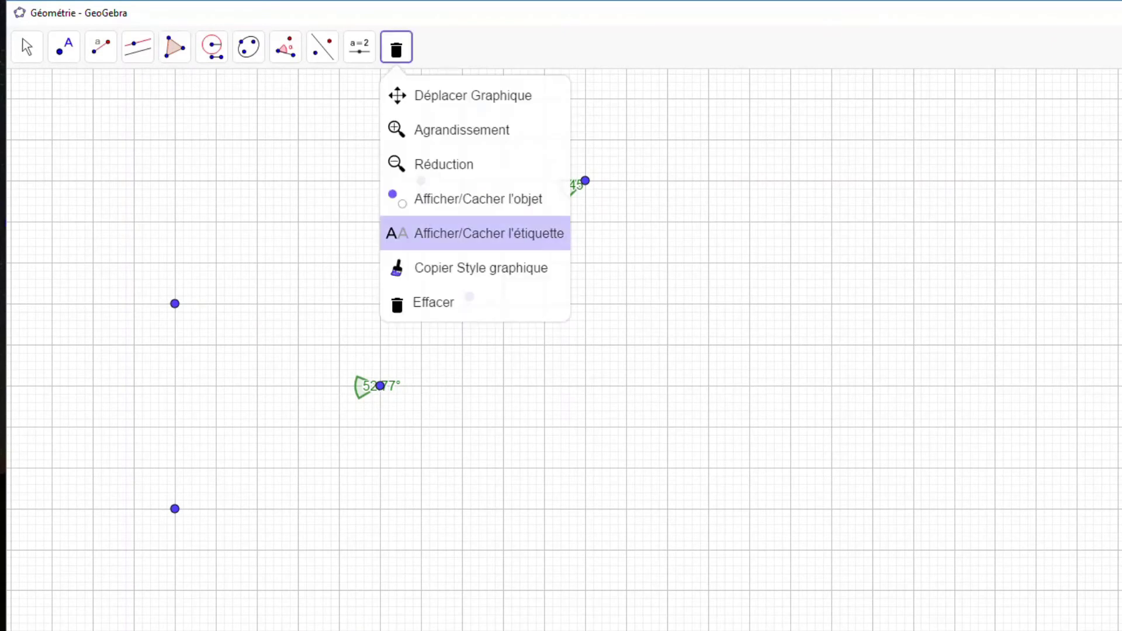
click(433, 303)
click(421, 181)
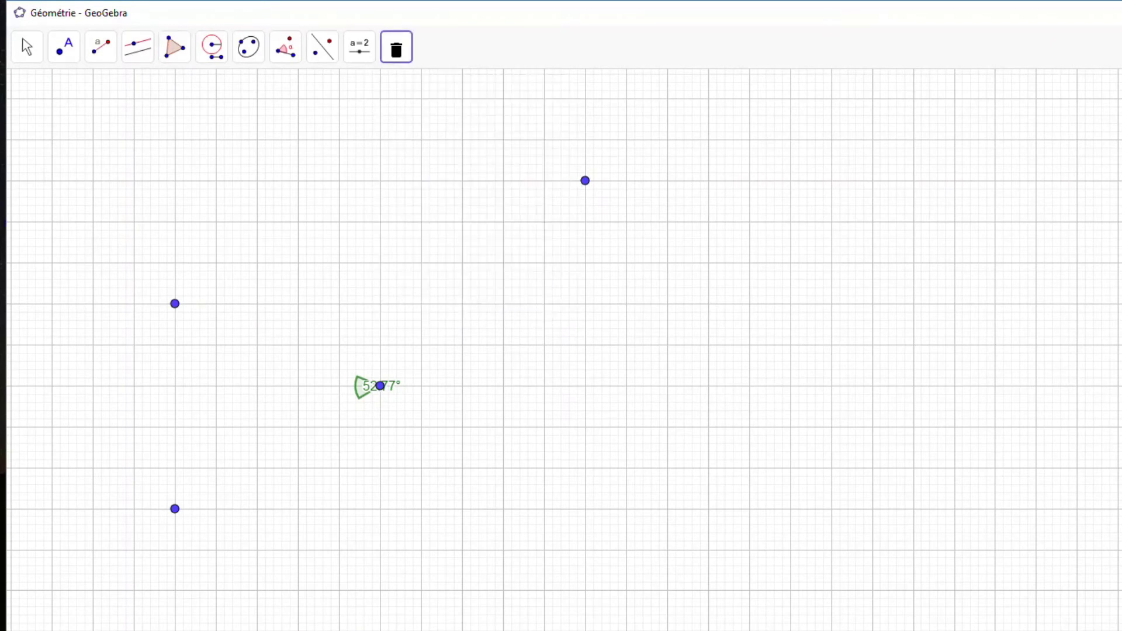
click(380, 386)
click(586, 180)
click(175, 303)
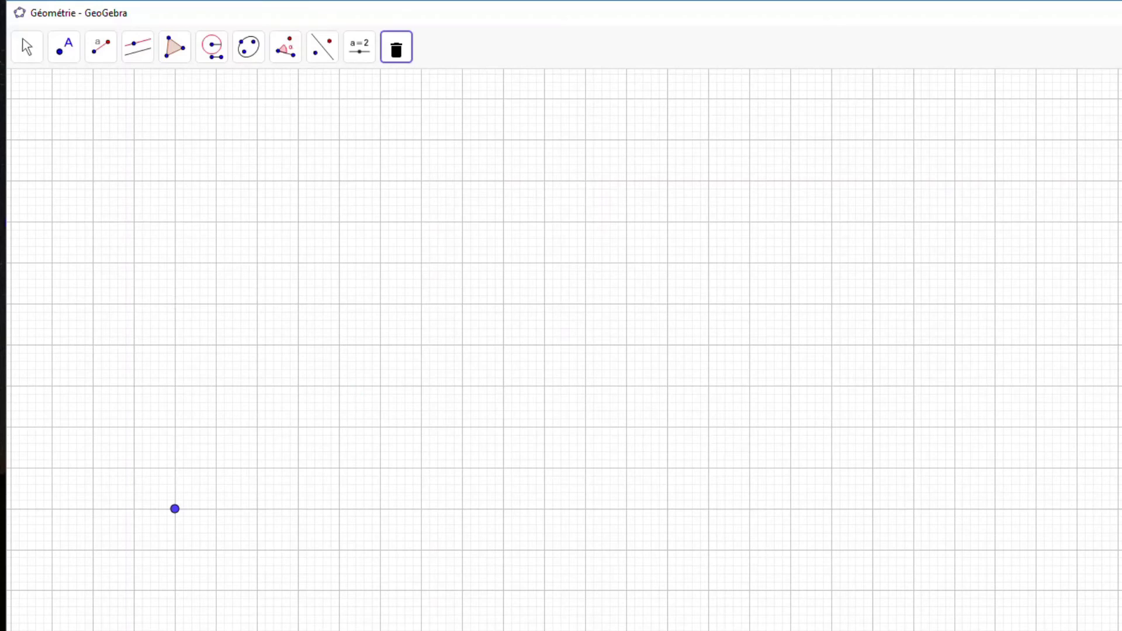
click(174, 508)
- Draw a concave five-sided polygon with a 4-square top side, a 5-square vertical right side, and an inward notch on its left side
click(174, 47)
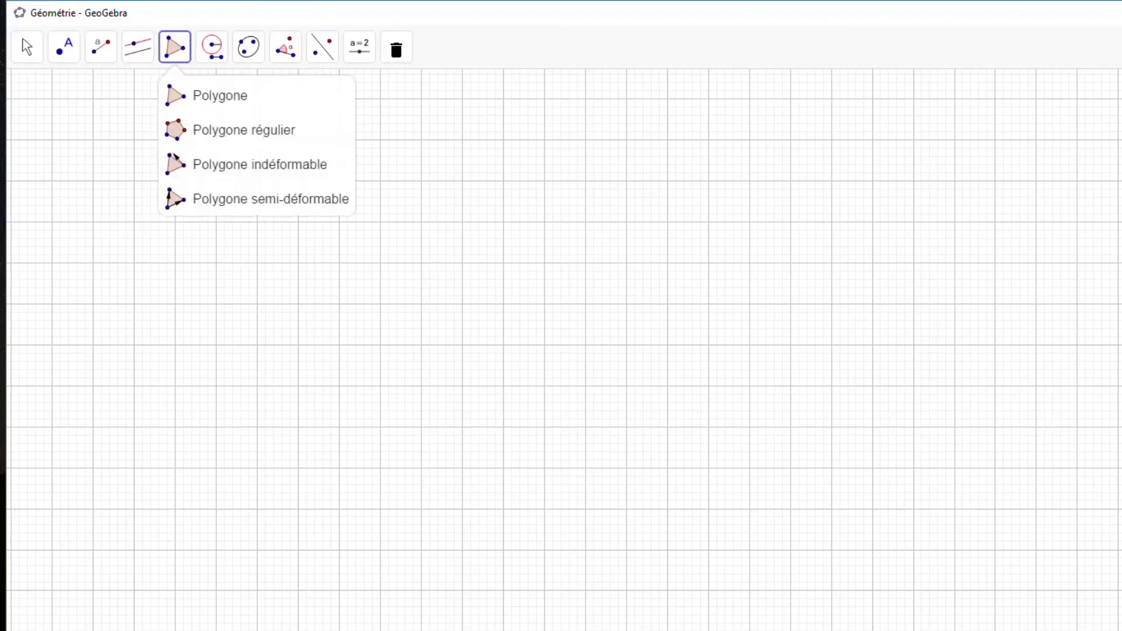
click(220, 95)
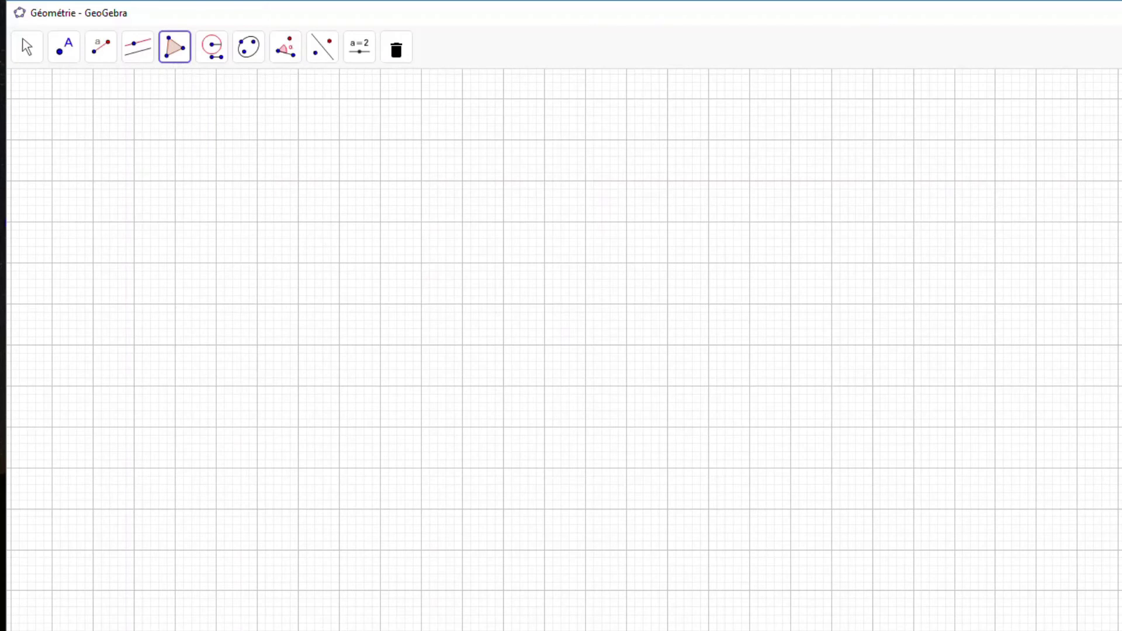
click(216, 180)
click(380, 180)
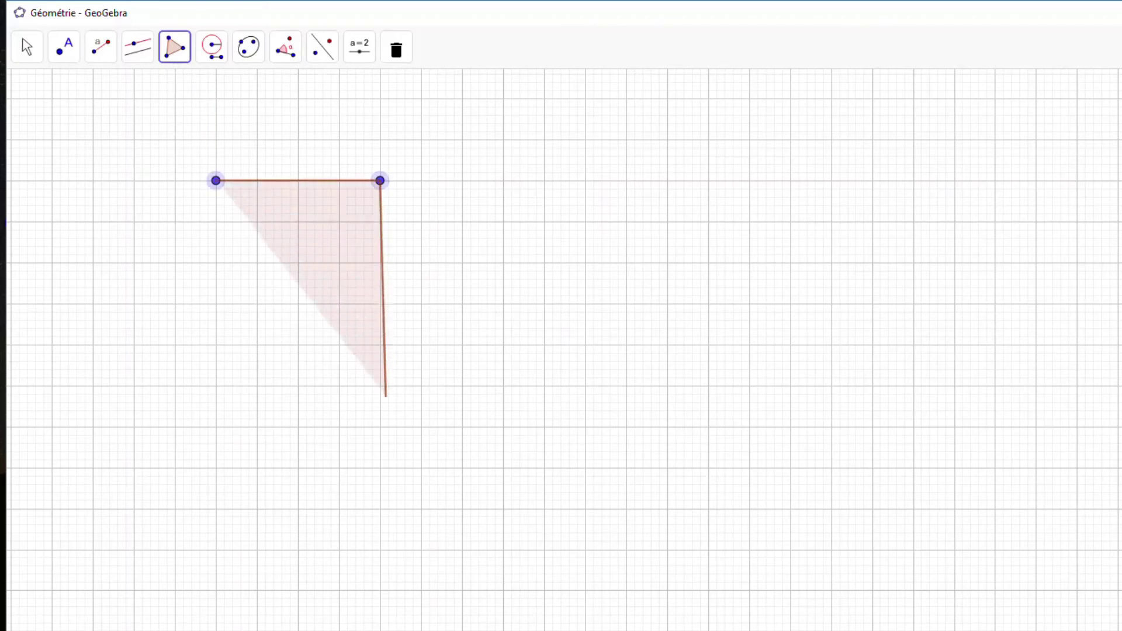
click(380, 386)
click(215, 468)
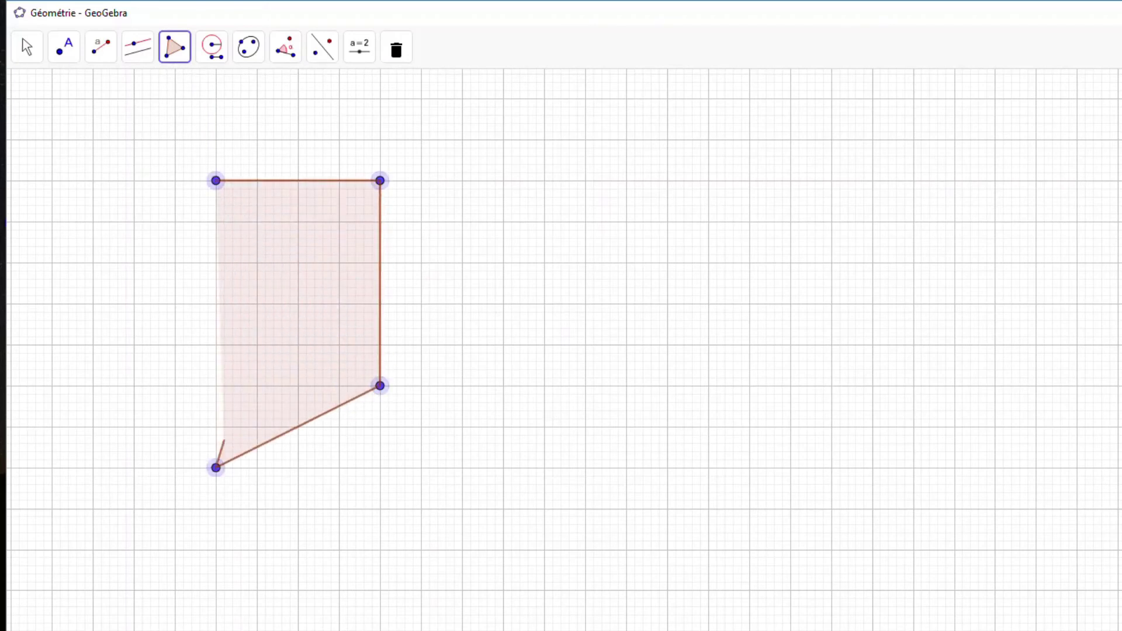
click(256, 345)
click(216, 180)
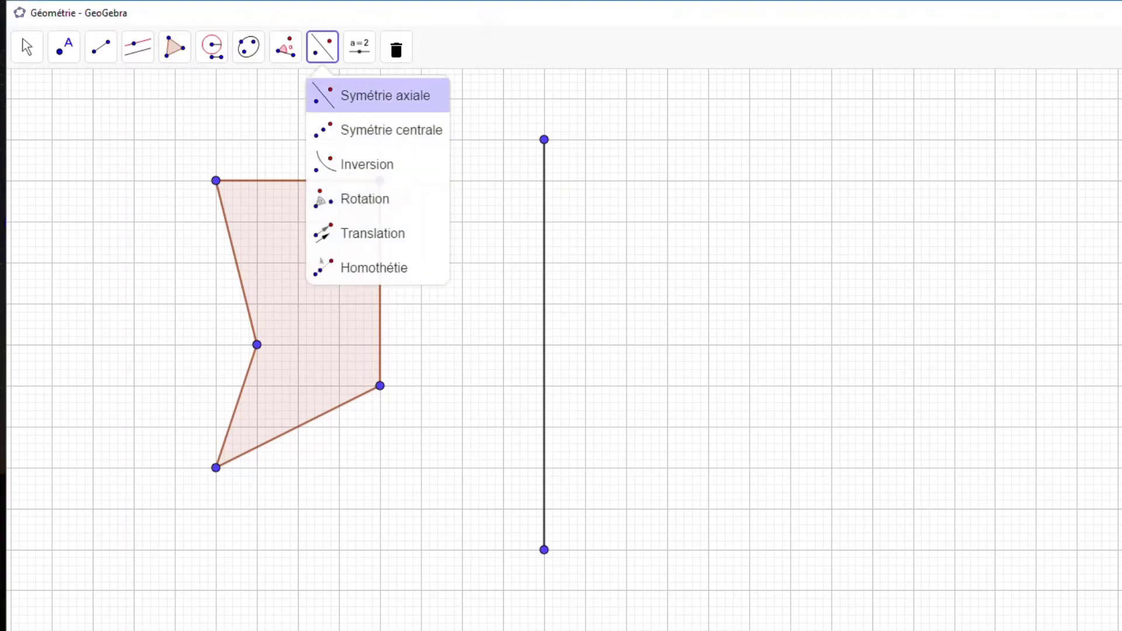
- Reflect the polygon's vertical right side and its top side across the vertical segment
click(378, 95)
mouse_move(252, 251)
mouse_down()
mouse_move(361, 248)
mouse_move(331, 271)
mouse_up()
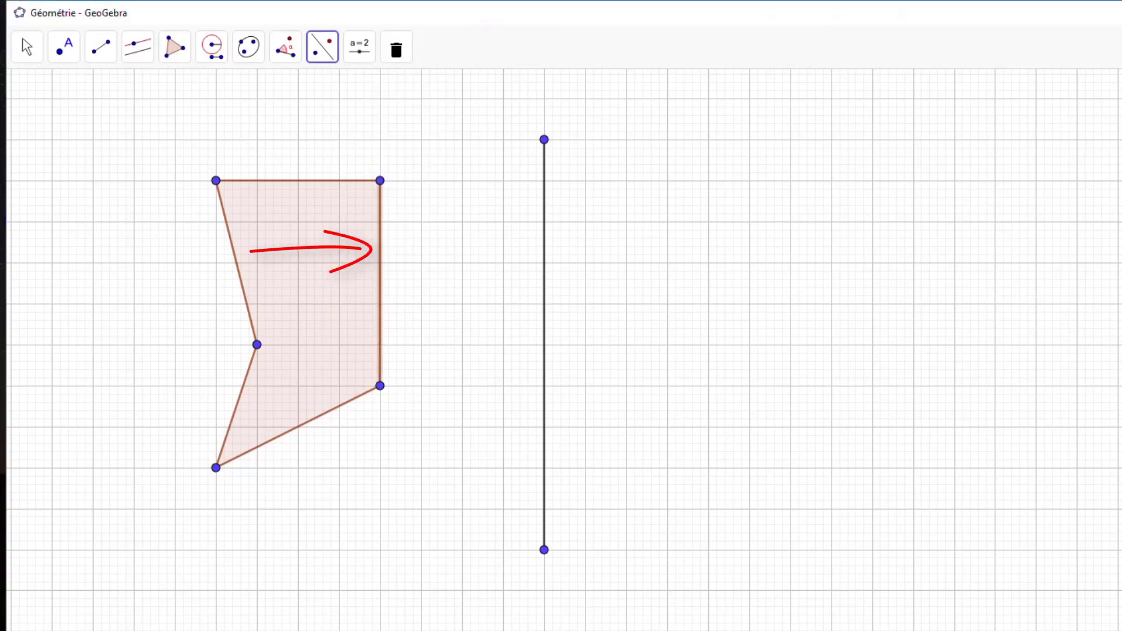
click(545, 249)
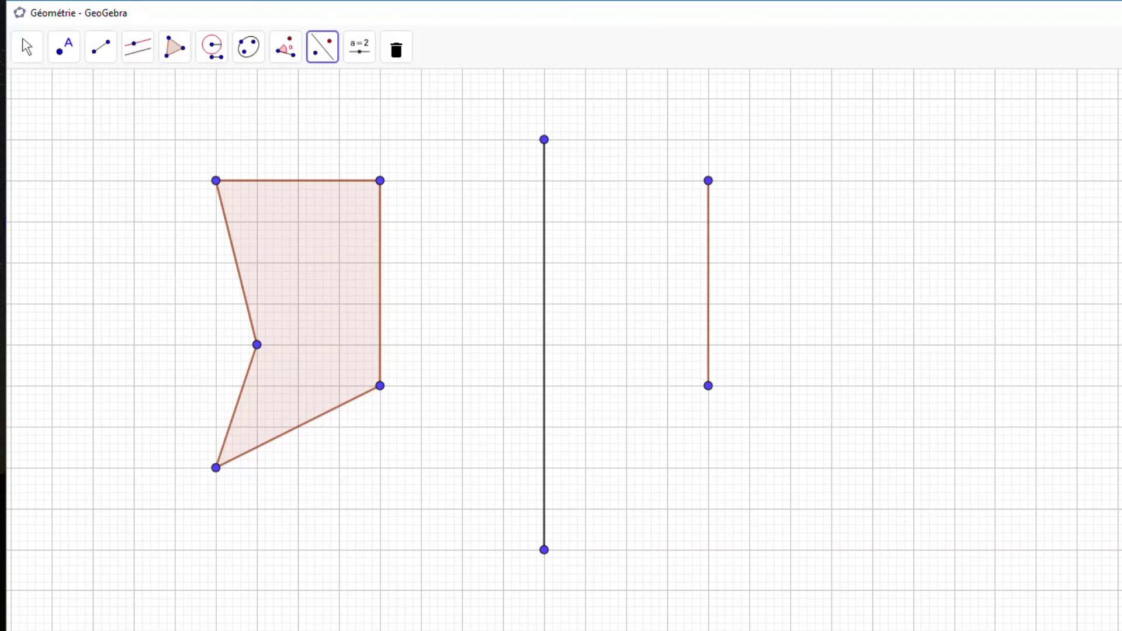
click(298, 180)
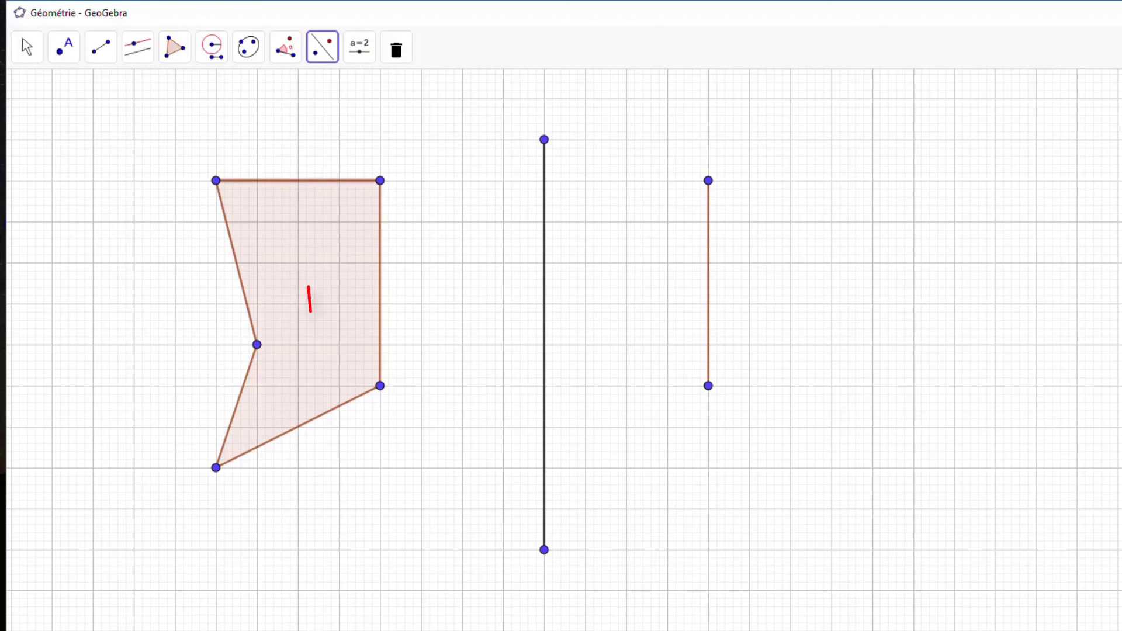
click(544, 249)
- Complete the mirror image by reflecting the polygon's two notch sides and its slanted lower side across the vertical segment
drag(103, 322, 210, 292)
mouse_move(169, 285)
mouse_down()
mouse_move(219, 288)
mouse_move(185, 322)
mouse_up()
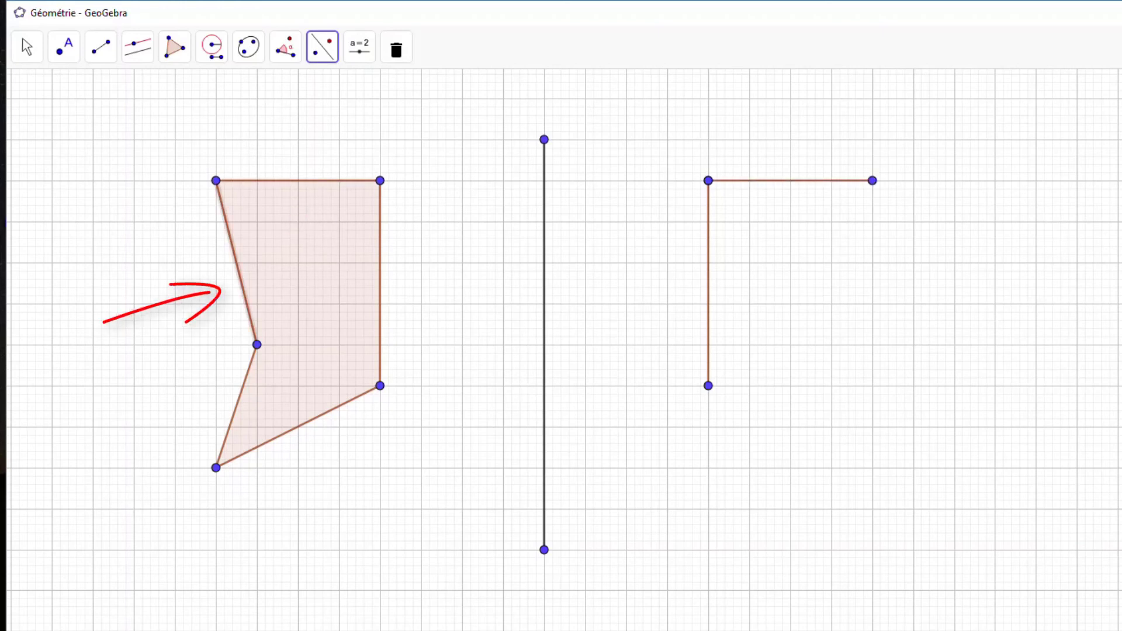
click(545, 345)
drag(408, 503, 320, 435)
mouse_move(338, 471)
mouse_down()
mouse_move(316, 434)
mouse_move(359, 437)
mouse_up()
click(545, 345)
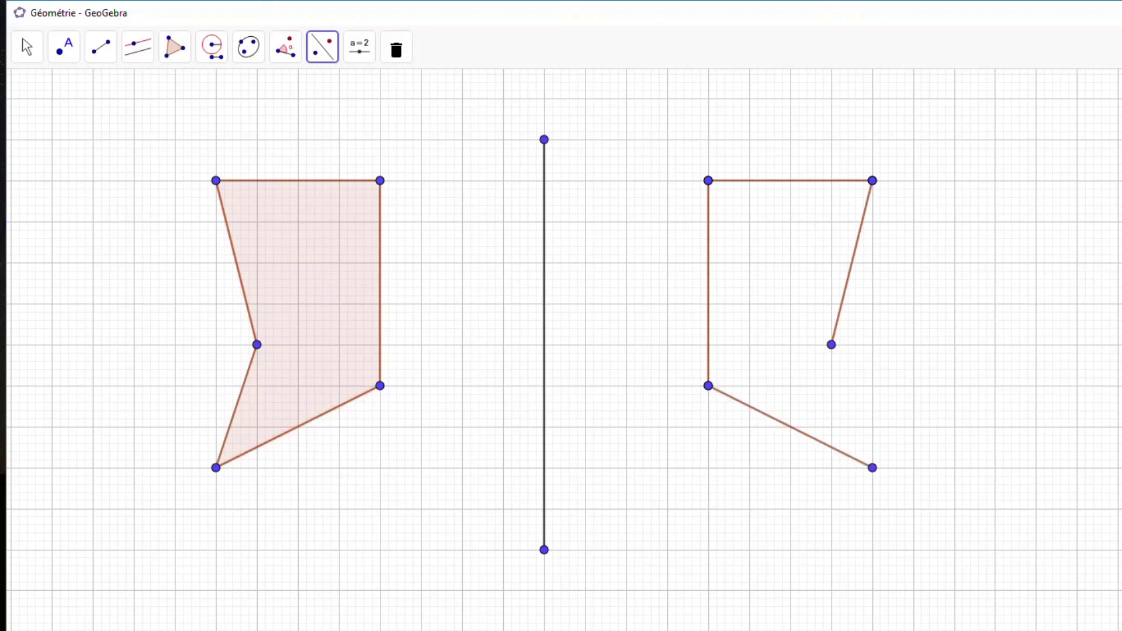
click(237, 406)
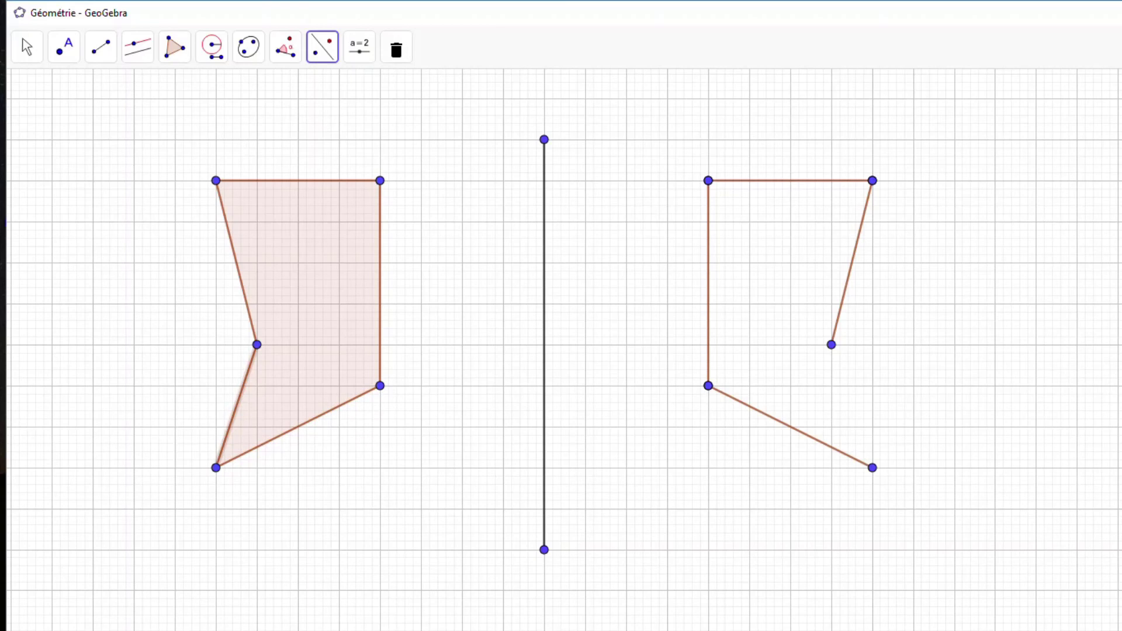
click(544, 345)
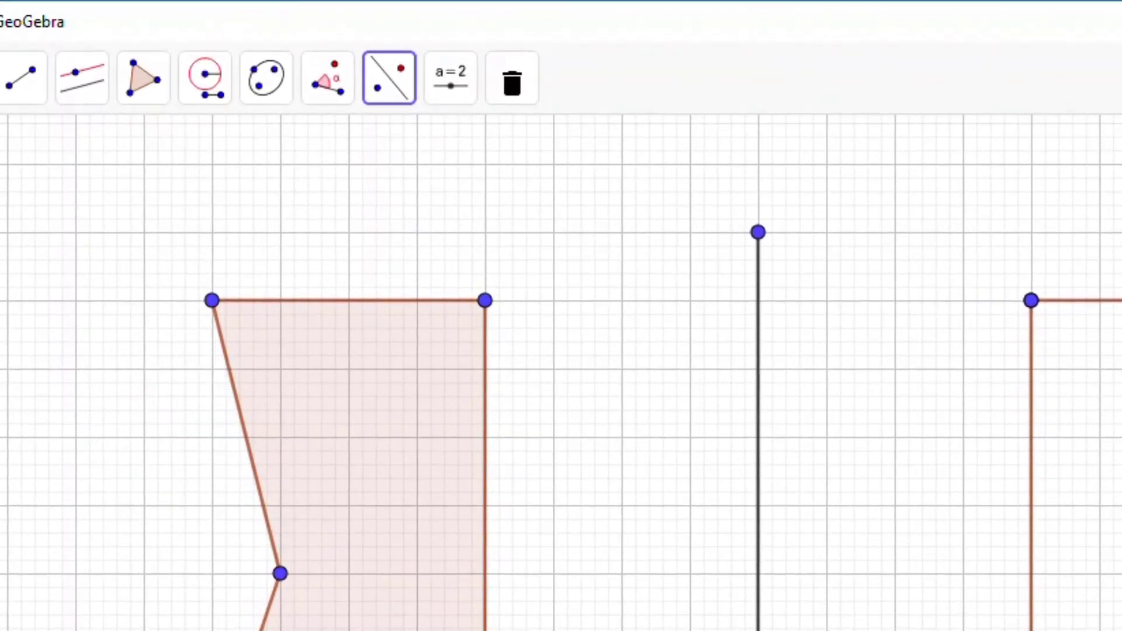
click(389, 78)
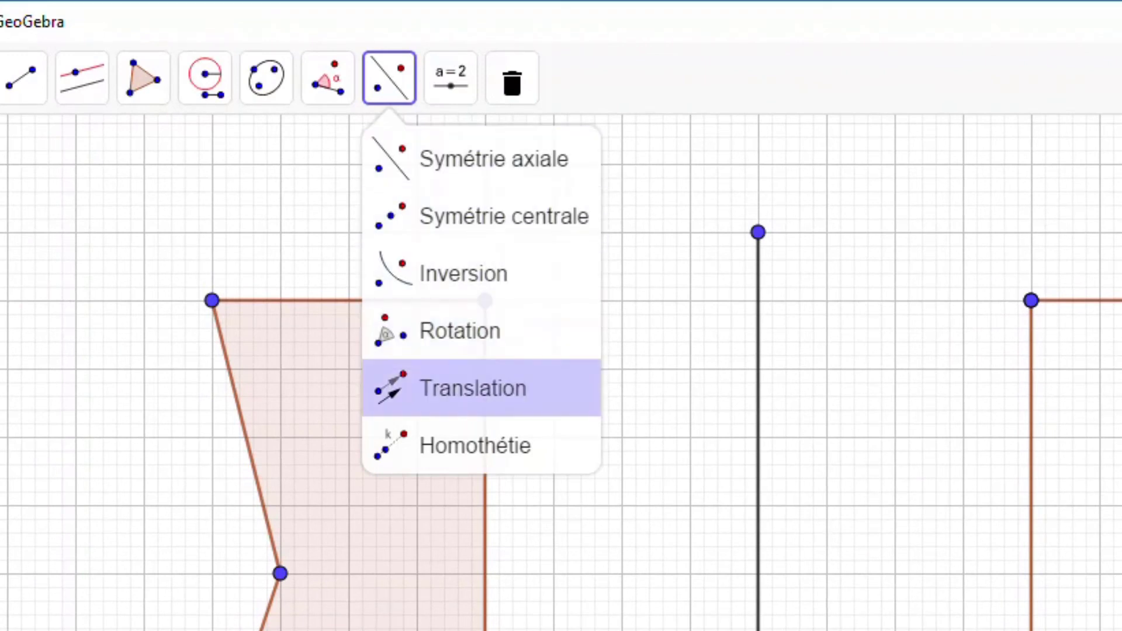
mouse_move(450, 78)
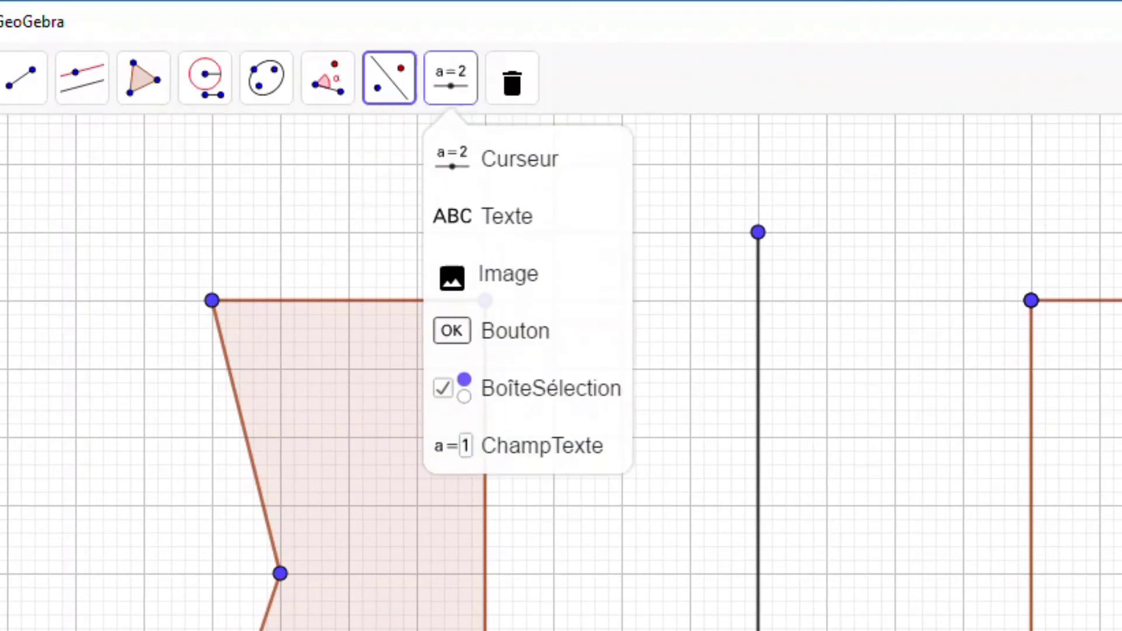
- Erase the vertical axis segment together with the reflected sides that depend on it, keeping its two endpoints
mouse_move(512, 78)
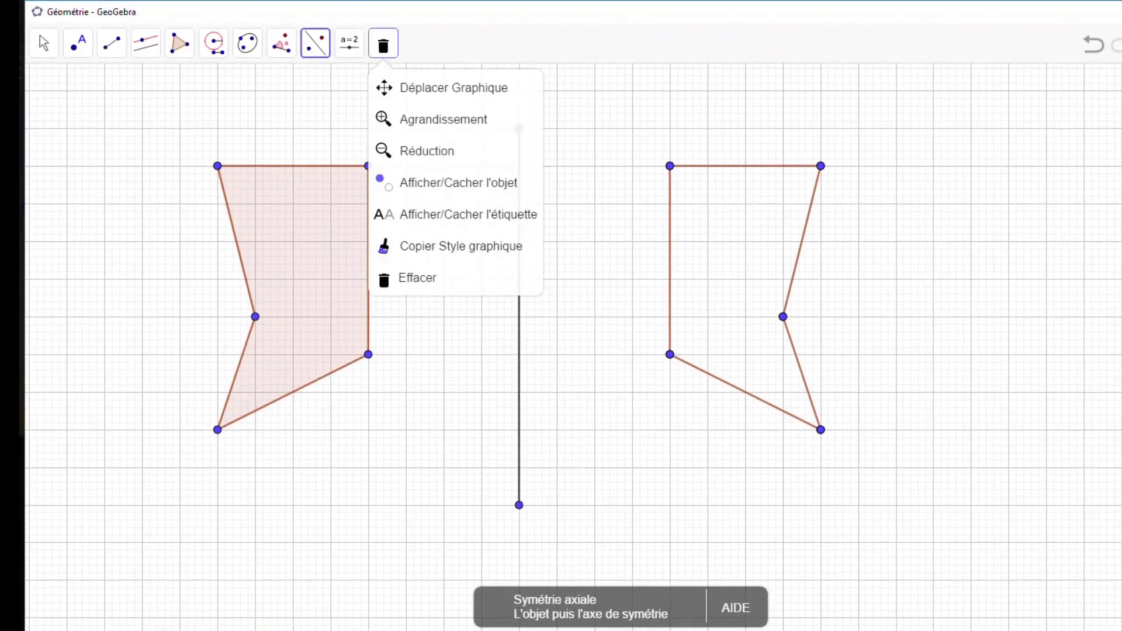
click(418, 278)
click(519, 316)
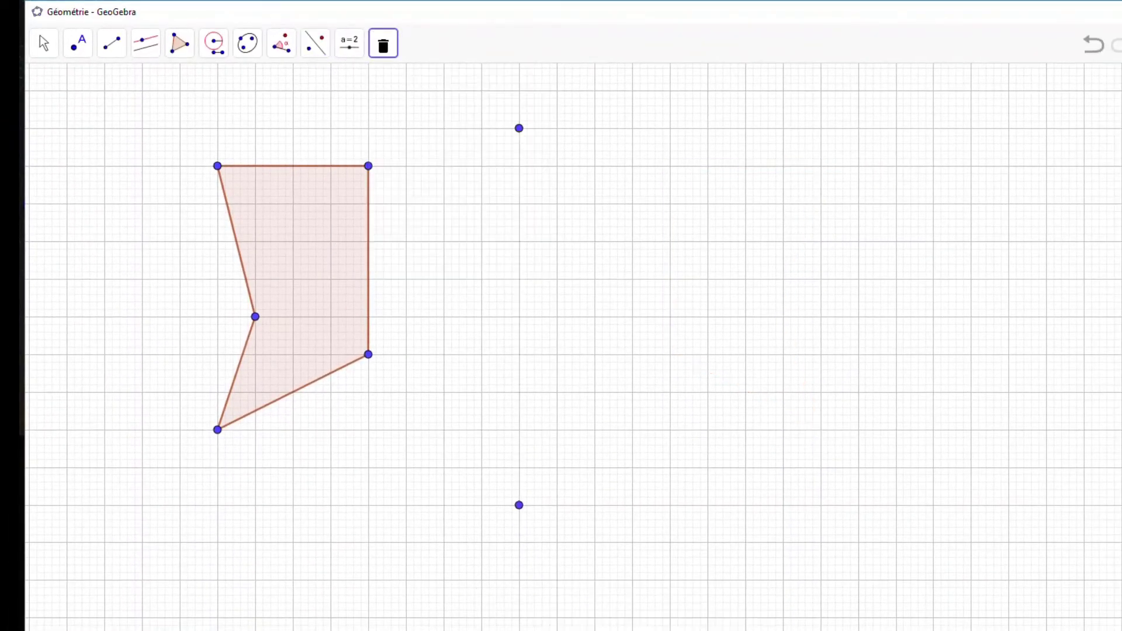